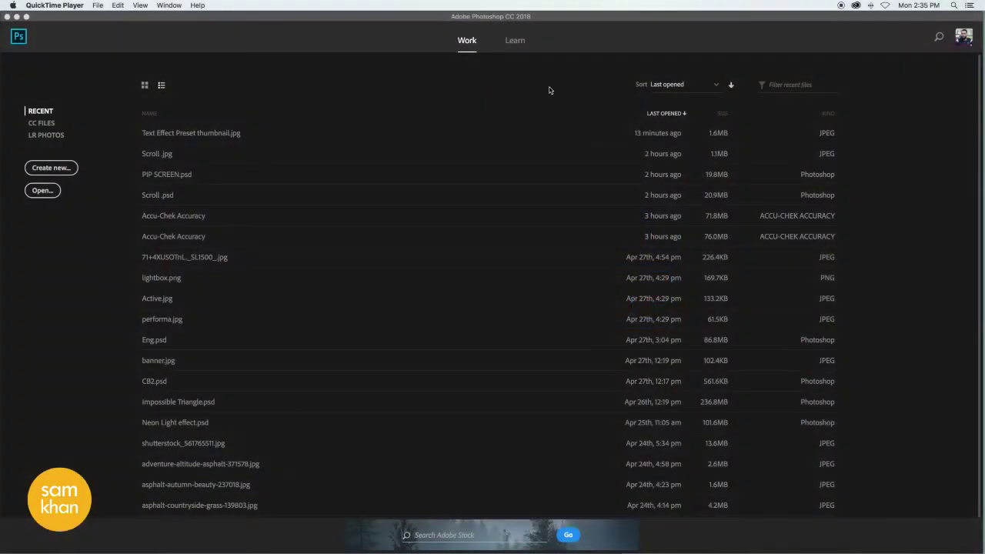
# Step: Activate Photoshop and start a new document from its start screen
pyautogui.click(214, 60)
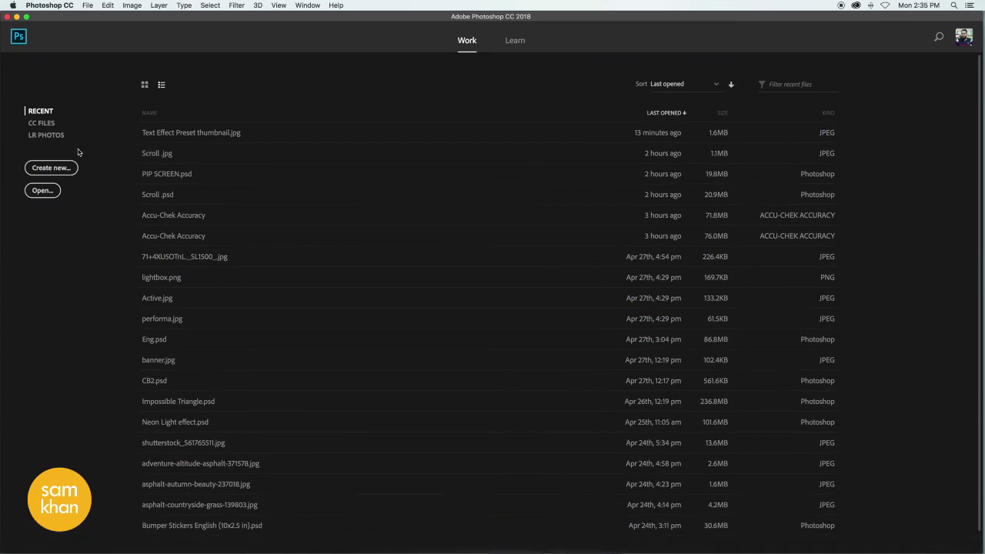
pyautogui.click(62, 168)
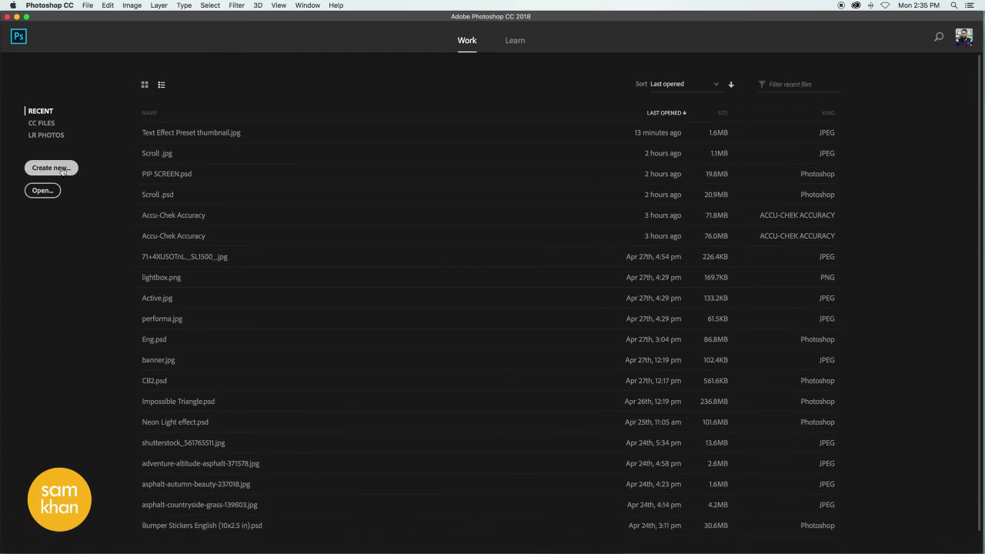
pyautogui.click(63, 170)
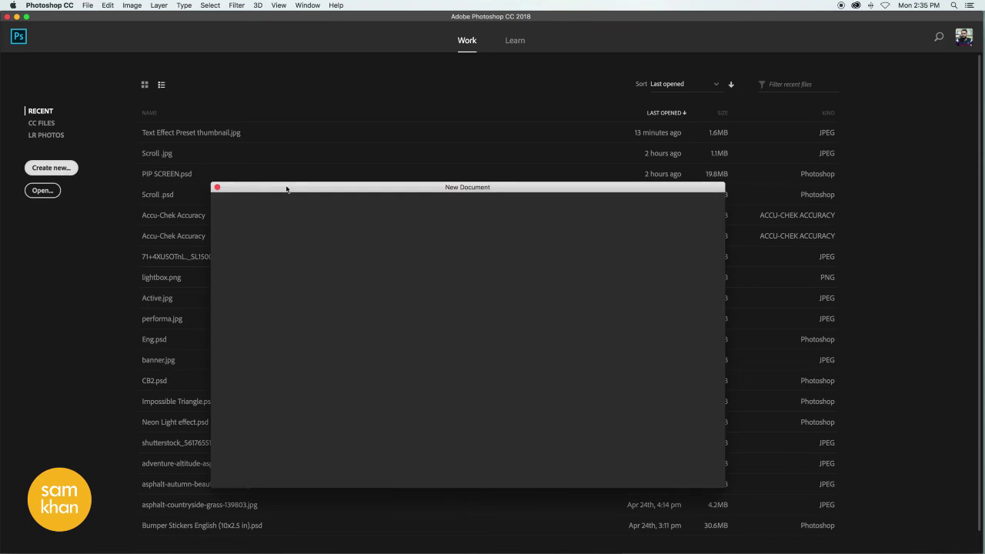
# Step: Create a landscape A4 document, 297 × 210 mm at 300 ppi, with a white background
pyautogui.moveTo(440, 188); pyautogui.dragTo(470, 156)
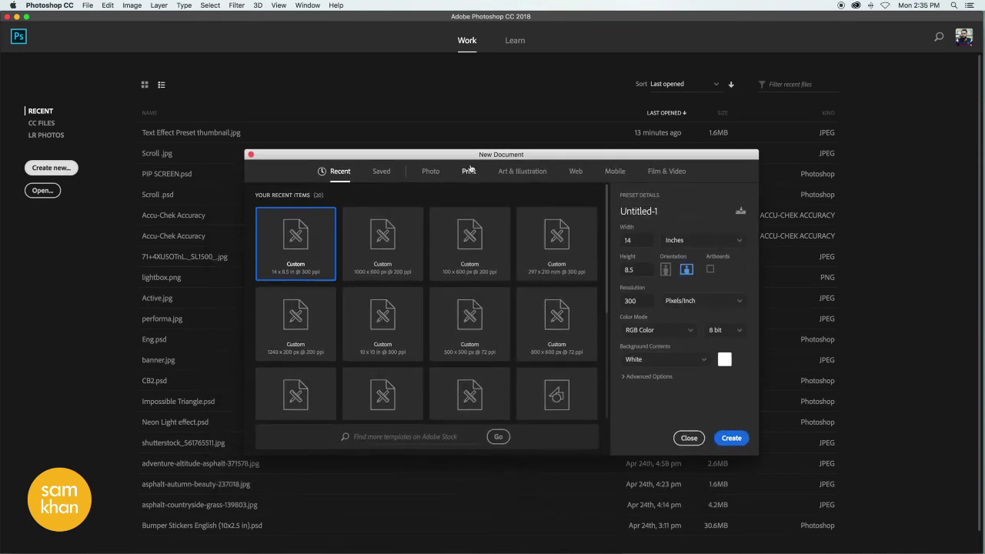
pyautogui.click(469, 171)
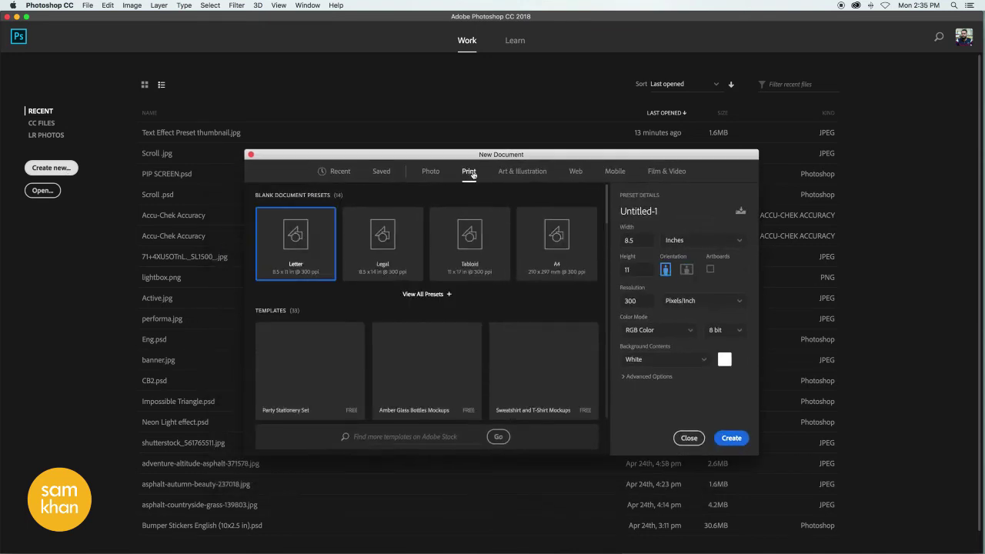
pyautogui.click(557, 238)
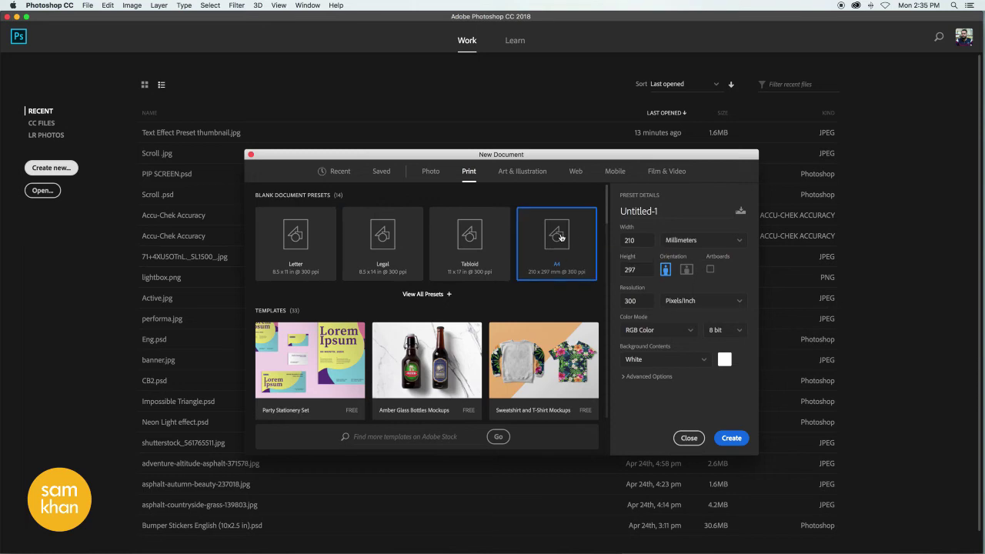
pyautogui.click(689, 270)
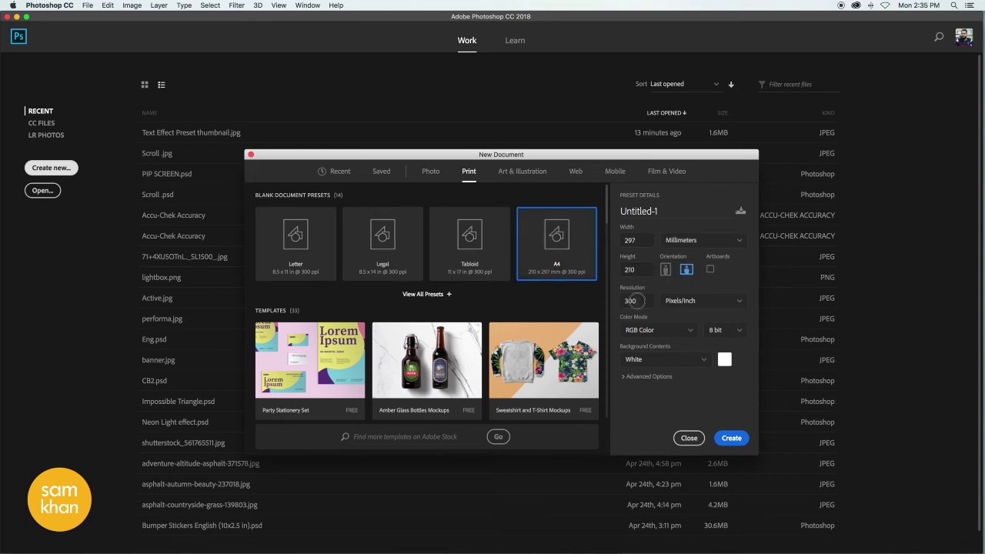
pyautogui.doubleClick(631, 301)
pyautogui.click(665, 360)
pyautogui.click(637, 377)
pyautogui.click(734, 441)
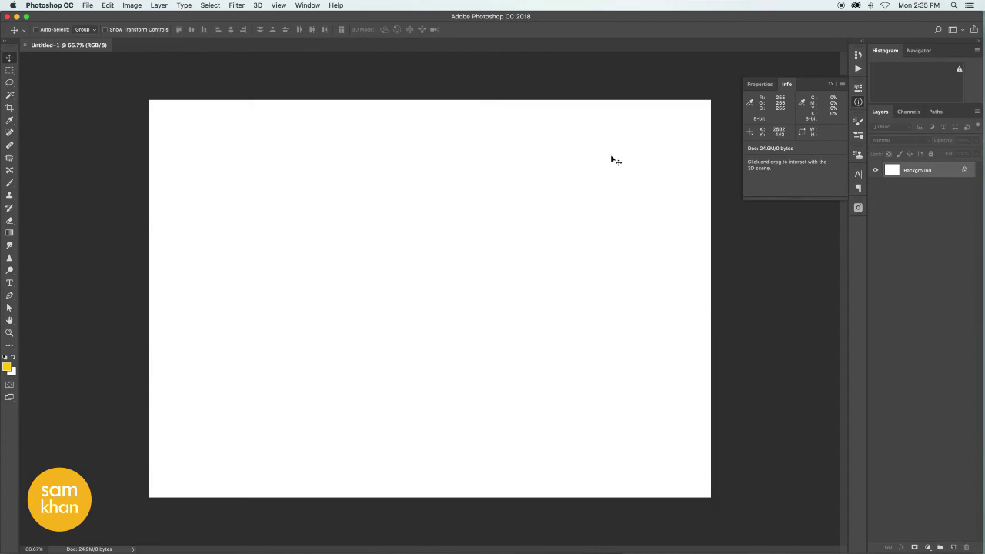
# Step: Collapse the info panel and set the foreground colour to pure black
pyautogui.click(859, 102)
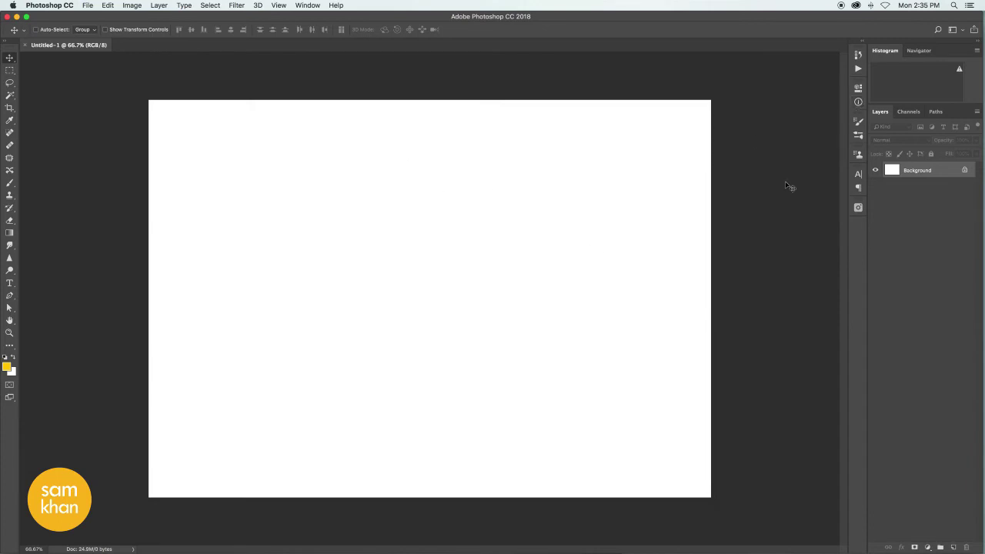
pyautogui.click(6, 367)
pyautogui.moveTo(648, 404); pyautogui.dragTo(605, 436)
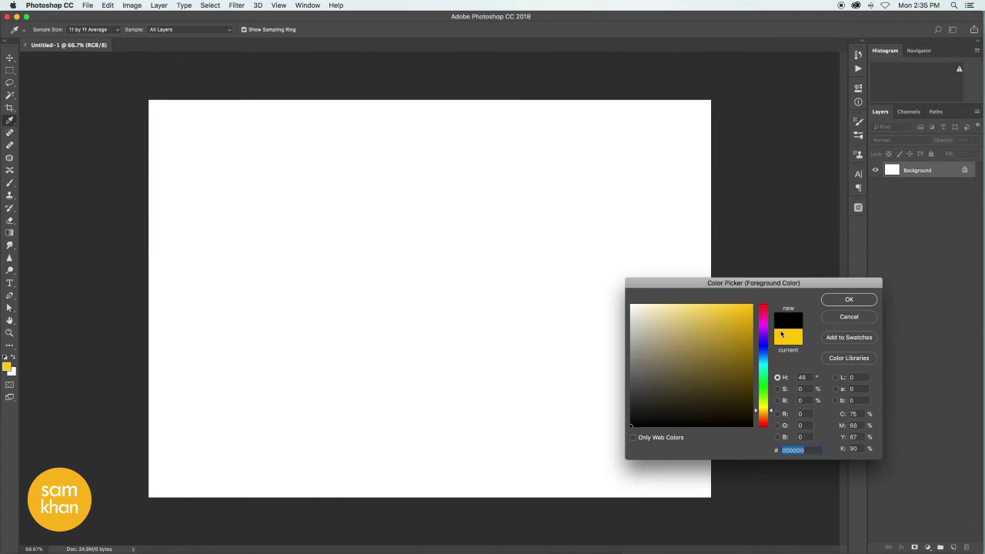
pyautogui.click(849, 300)
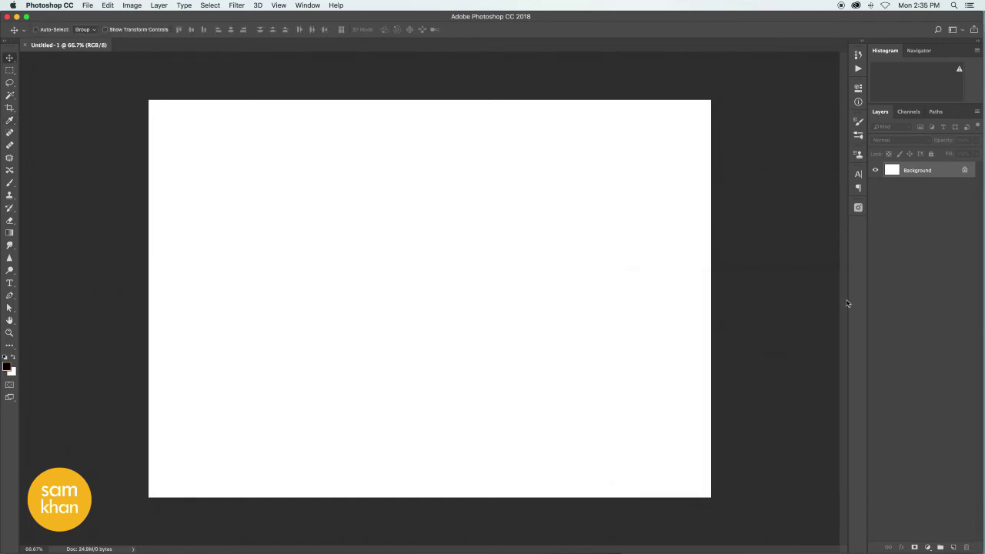
# Step: Add a black Solid Color fill layer with a new empty layer above it
pyautogui.click(934, 547)
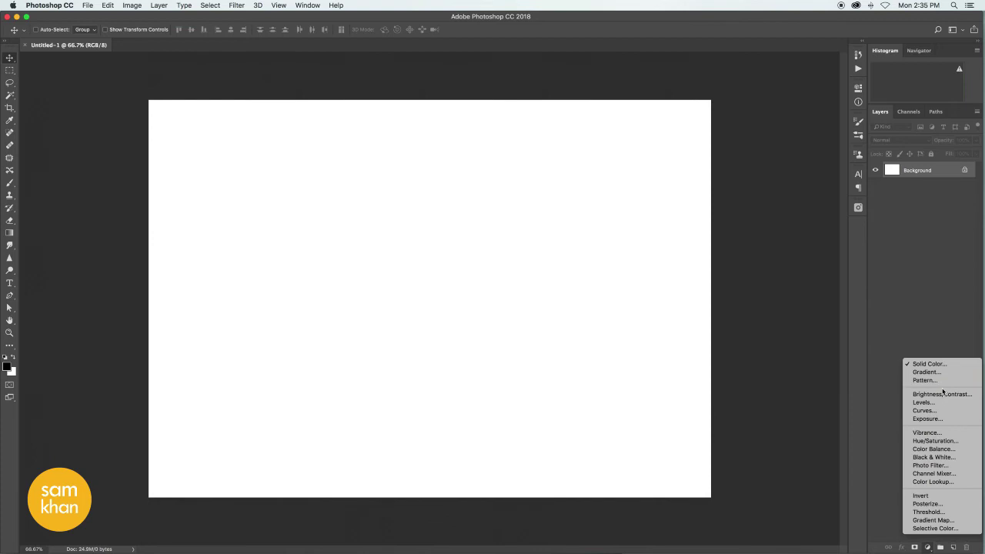
pyautogui.click(945, 364)
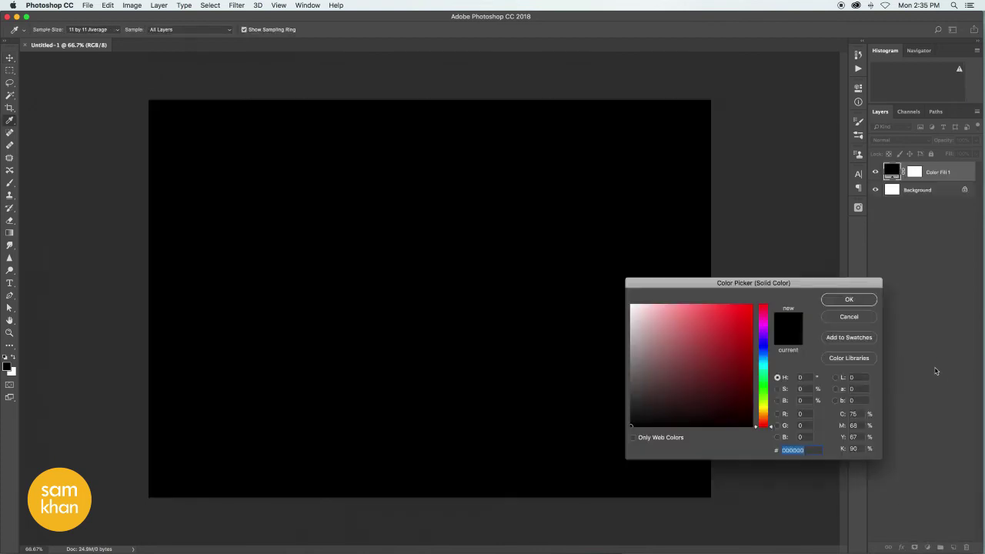
pyautogui.click(850, 299)
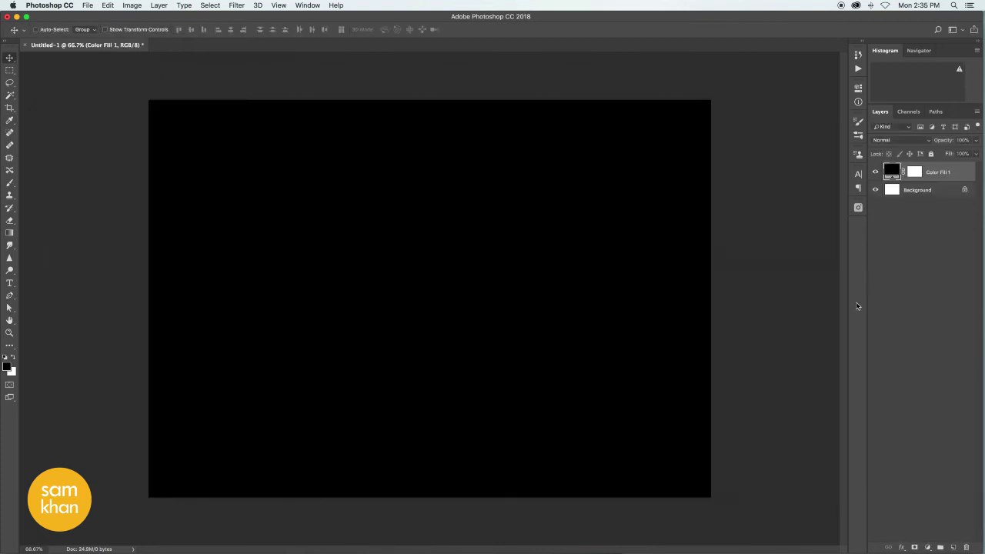
pyautogui.click(954, 547)
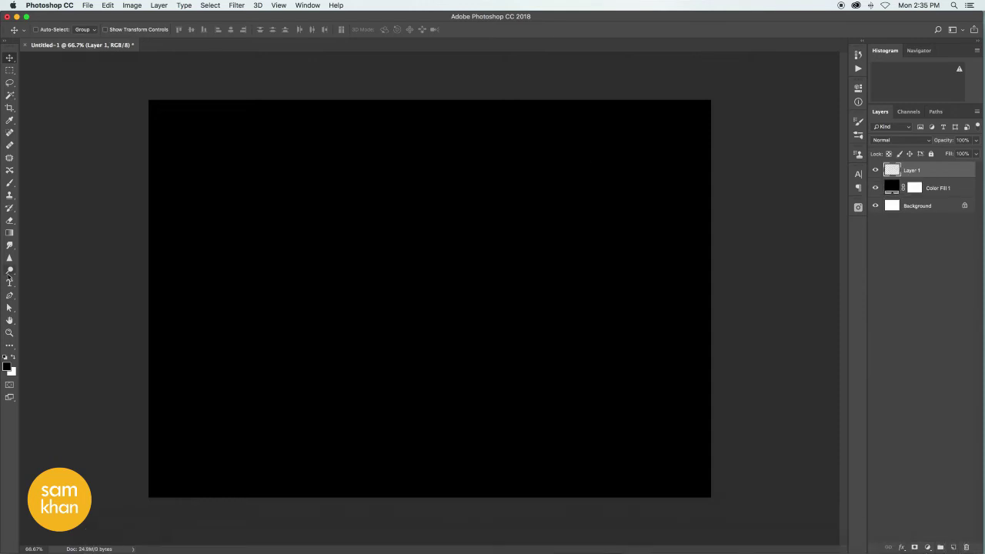
# Step: Add the word 'golden' as white (ffffff) script text left of the canvas centre
pyautogui.click(10, 283)
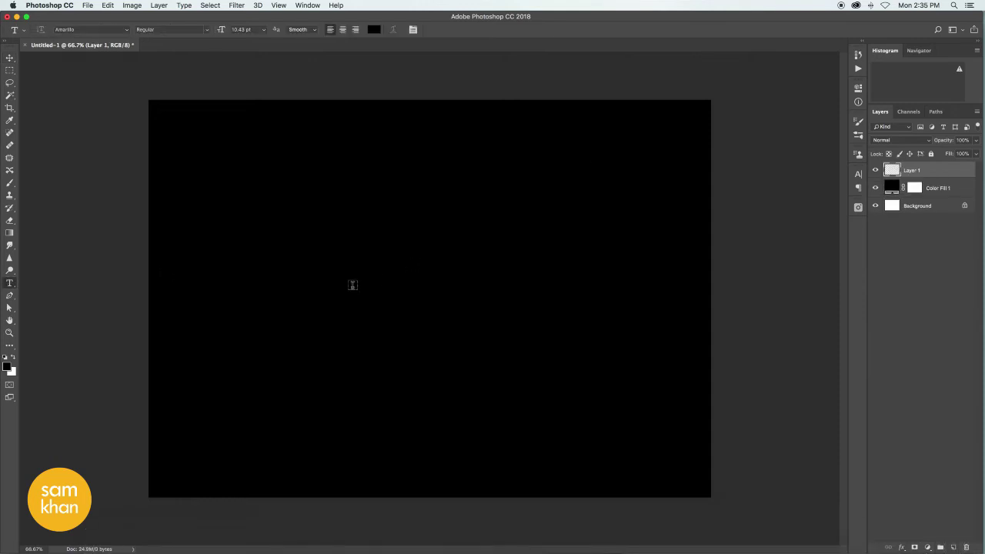
pyautogui.click(343, 285)
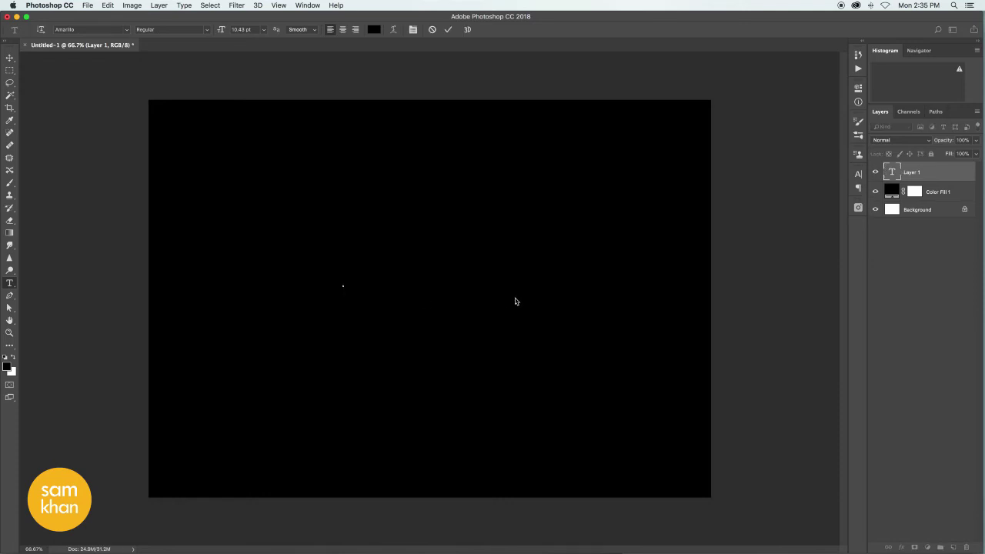
pyautogui.click(374, 29)
pyautogui.moveTo(660, 327); pyautogui.dragTo(622, 291)
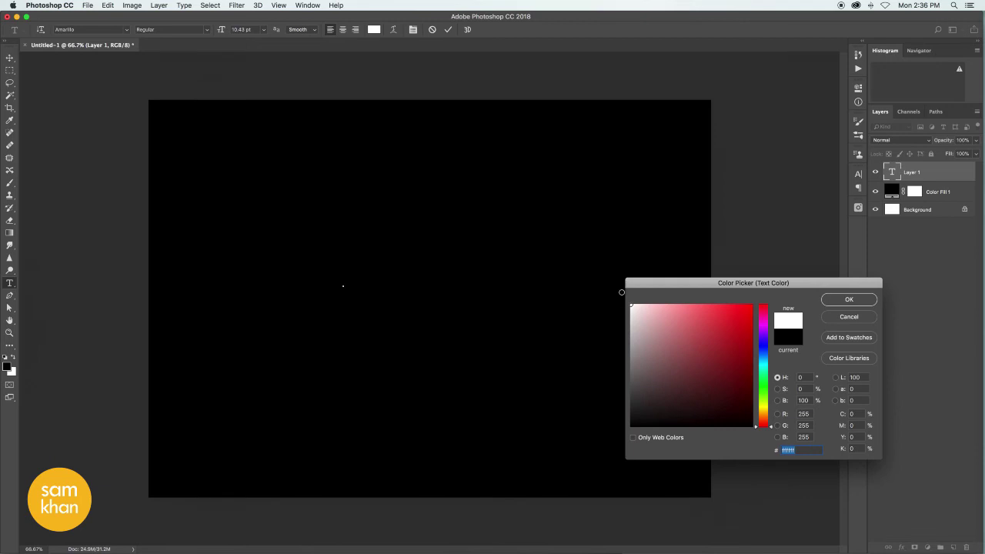
pyautogui.click(848, 299)
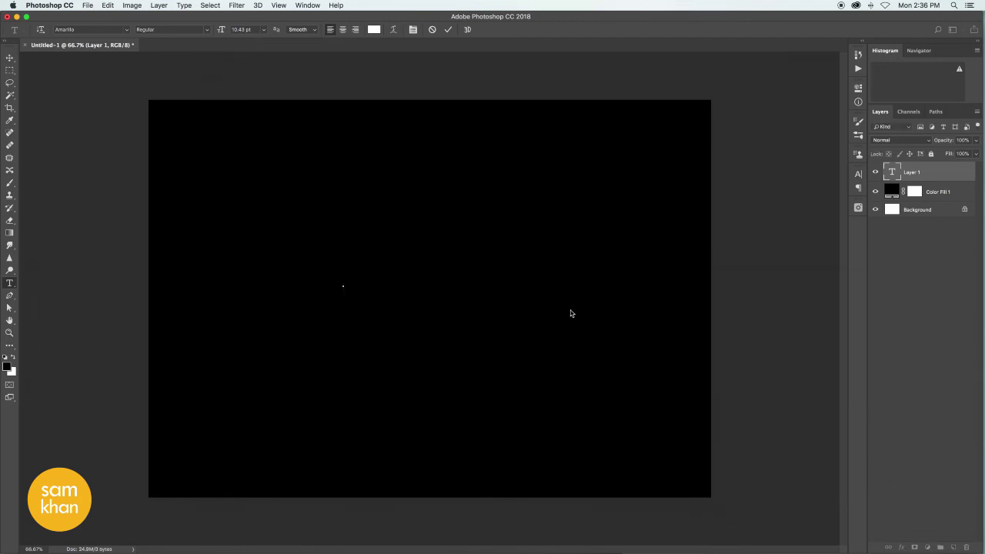
pyautogui.click(343, 285)
pyautogui.write('golden')
pyautogui.hotkey('ctrl', 'Return')
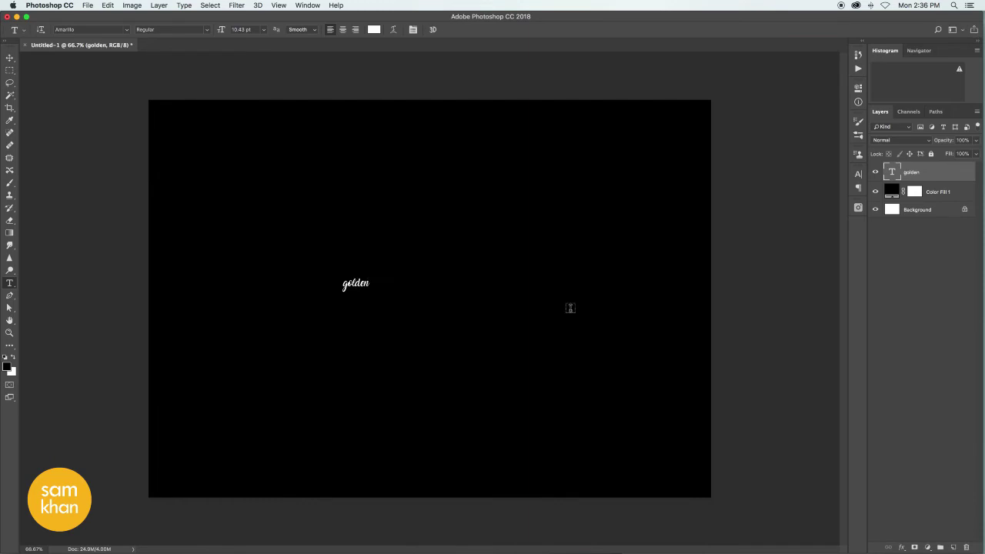
pyautogui.hotkey('ctrl', 't')
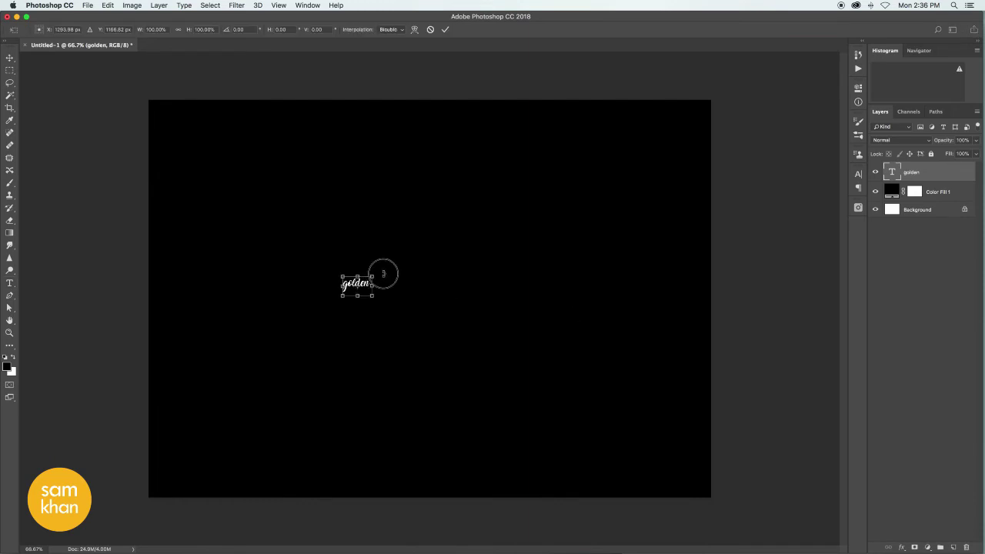
# Step: Scale the 'golden' text up about 644%, then enlarge it slightly more
pyautogui.moveTo(385, 272); pyautogui.dragTo(534, 213)
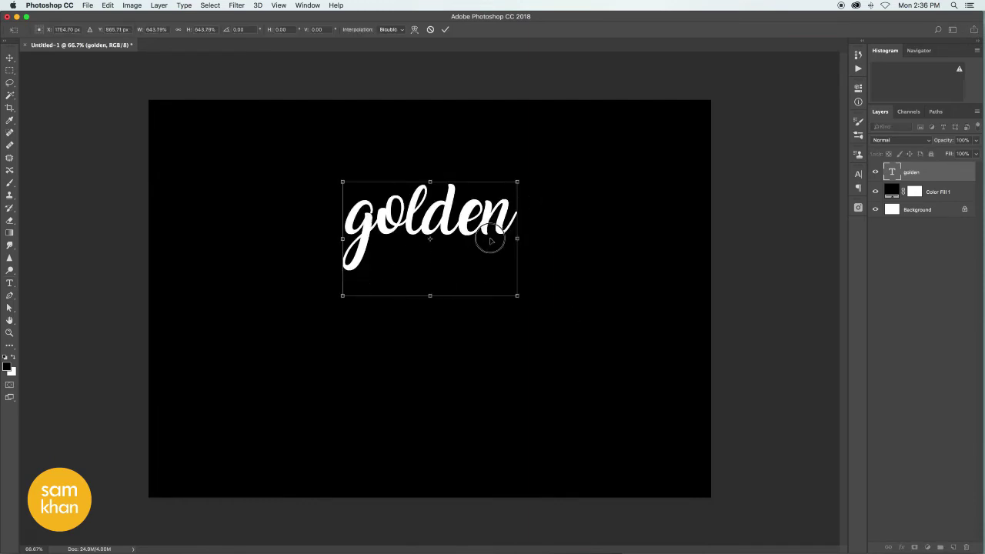
pyautogui.press('Return')
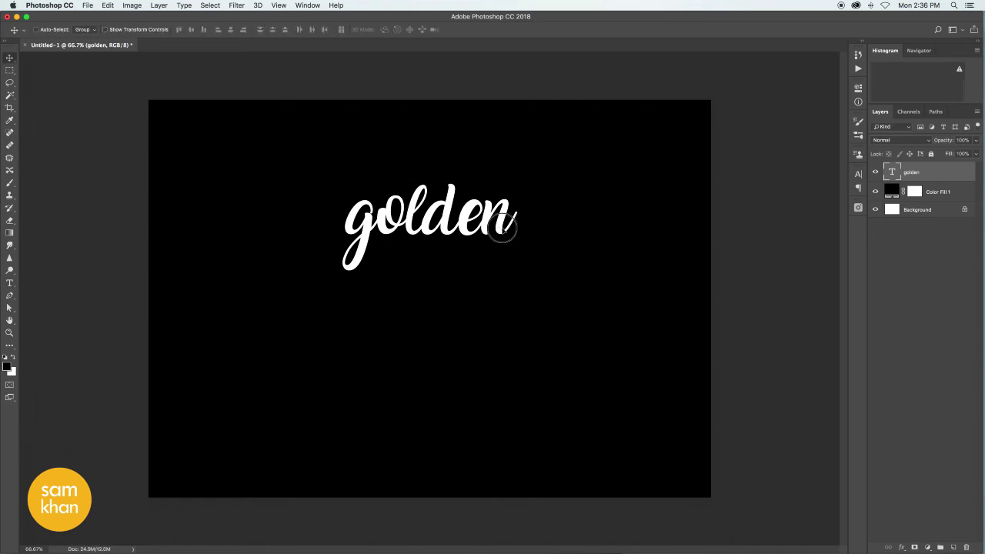
pyautogui.moveTo(504, 229); pyautogui.dragTo(465, 315)
pyautogui.hotkey('ctrl', 't')
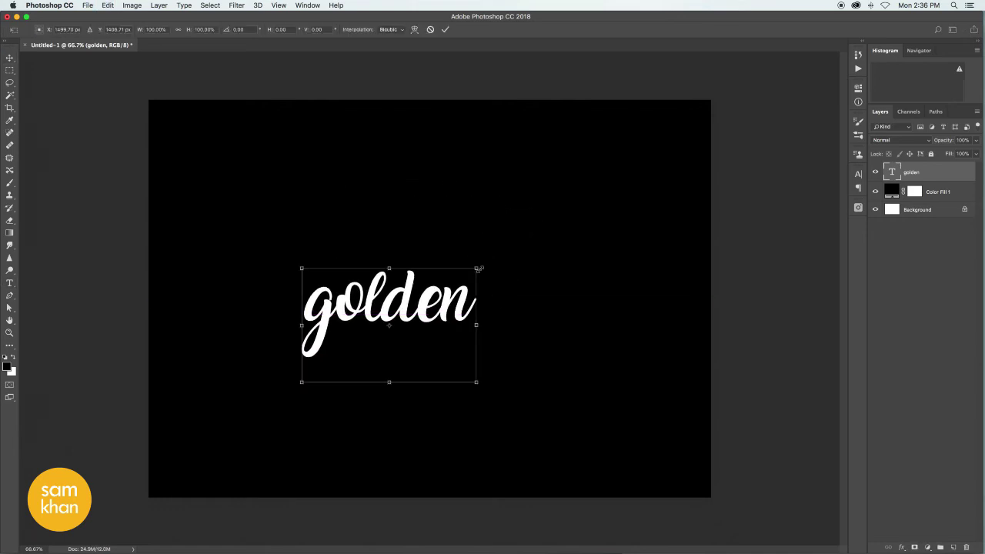
pyautogui.moveTo(479, 268); pyautogui.dragTo(502, 254)
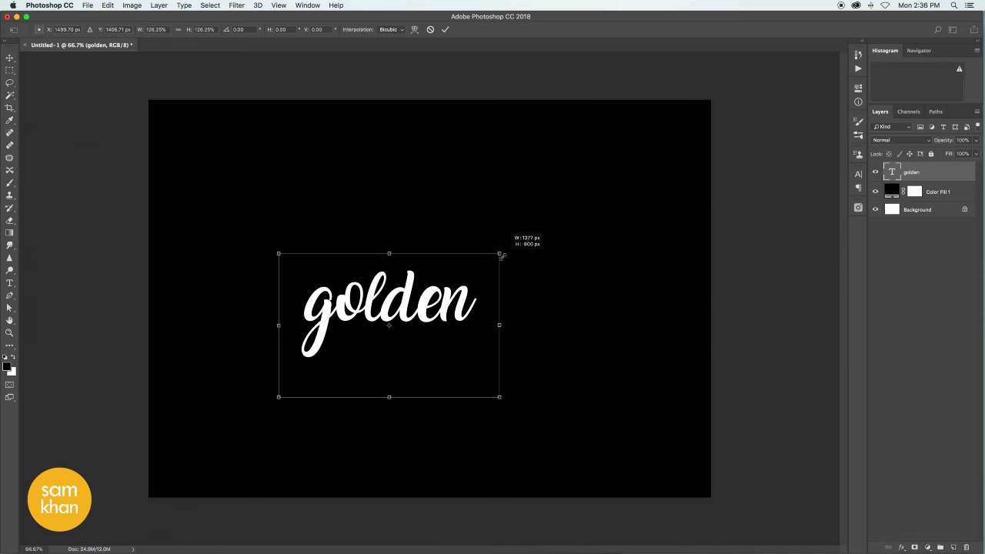
pyautogui.press('Return')
pyautogui.moveTo(452, 308); pyautogui.dragTo(467, 299)
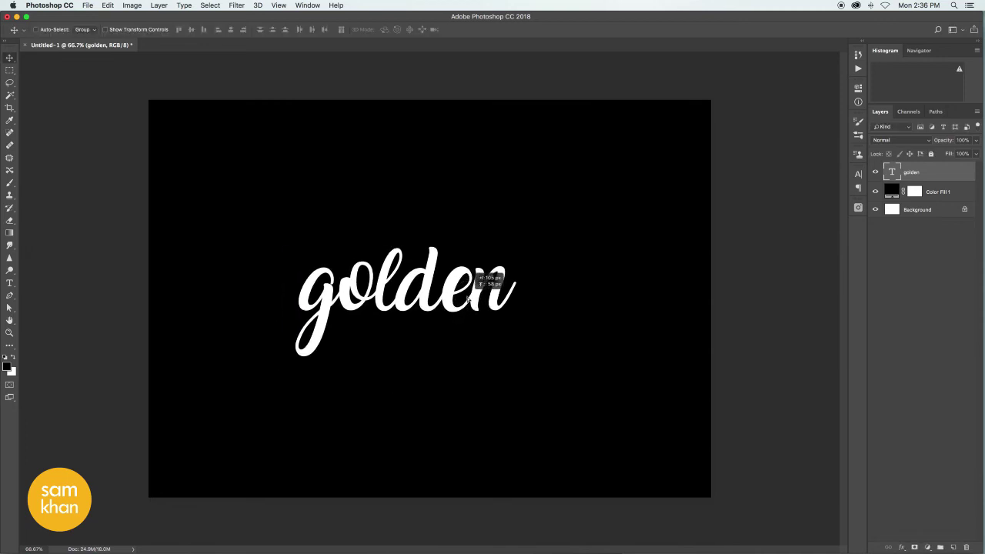
# Step: Centre 'golden' vertically and horizontally on the canvas, then duplicate its layer
pyautogui.hotkey('ctrl', 'a')
pyautogui.click(191, 29)
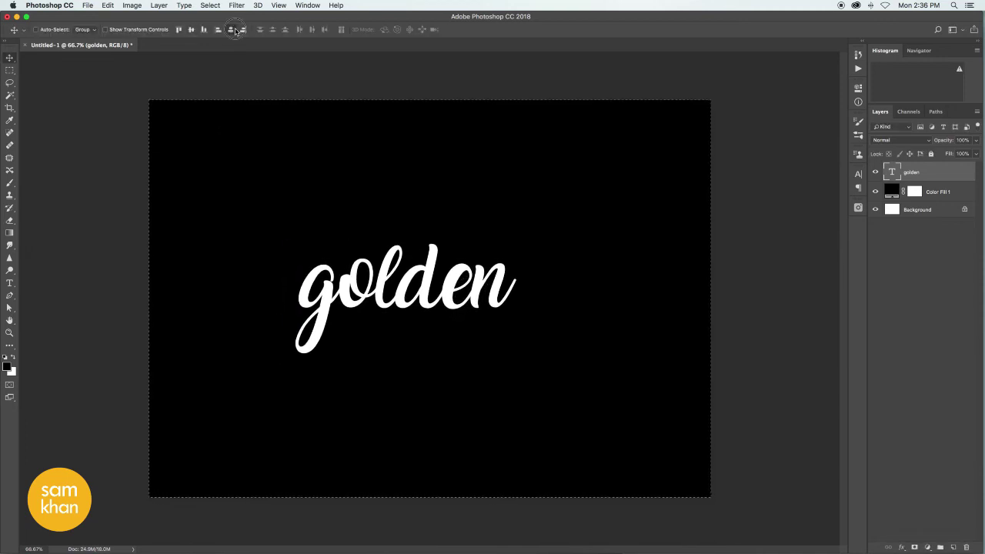
pyautogui.click(235, 29)
pyautogui.hotkey('ctrl', 'd')
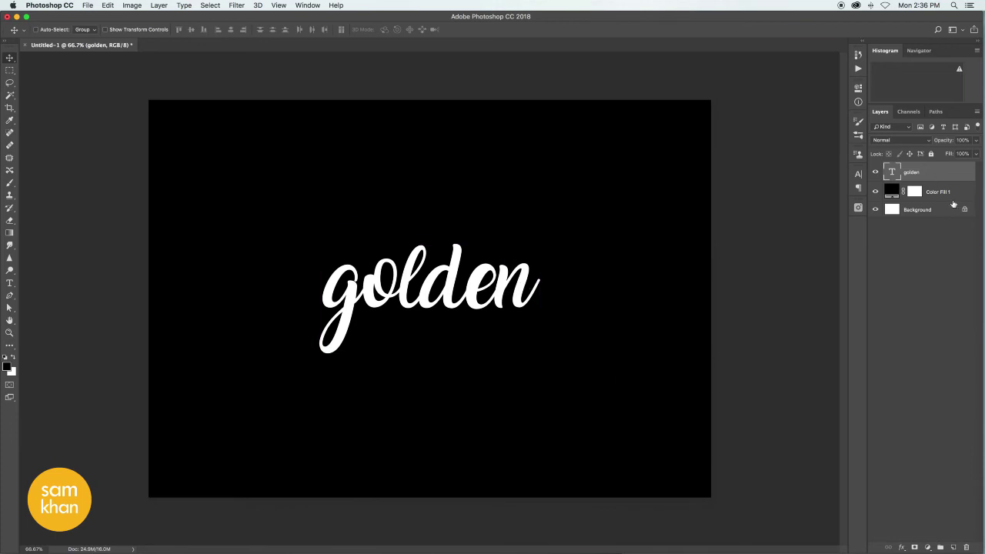
pyautogui.moveTo(943, 176); pyautogui.dragTo(956, 547)
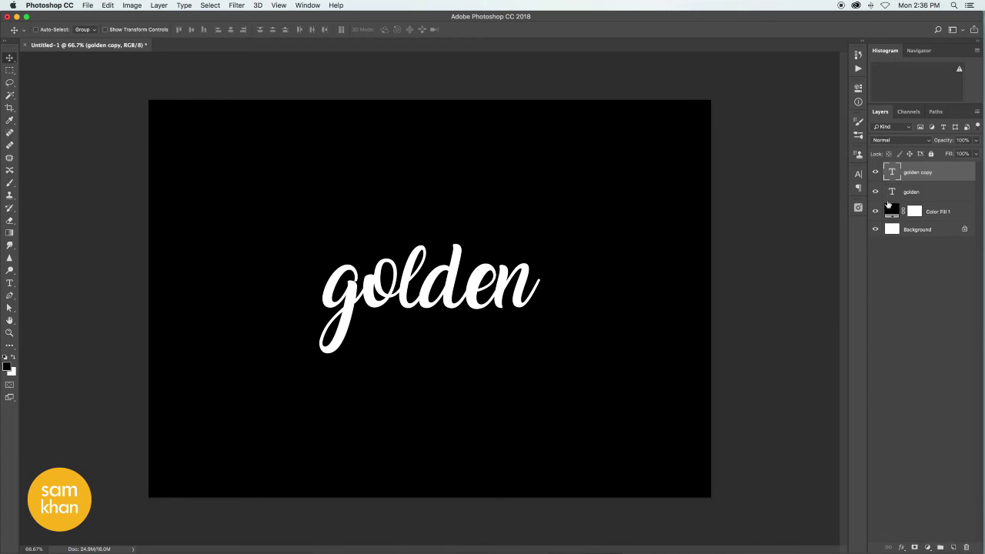
# Step: Move the duplicate text below 'golden' and retype it as 'text effect'
pyautogui.click(977, 112)
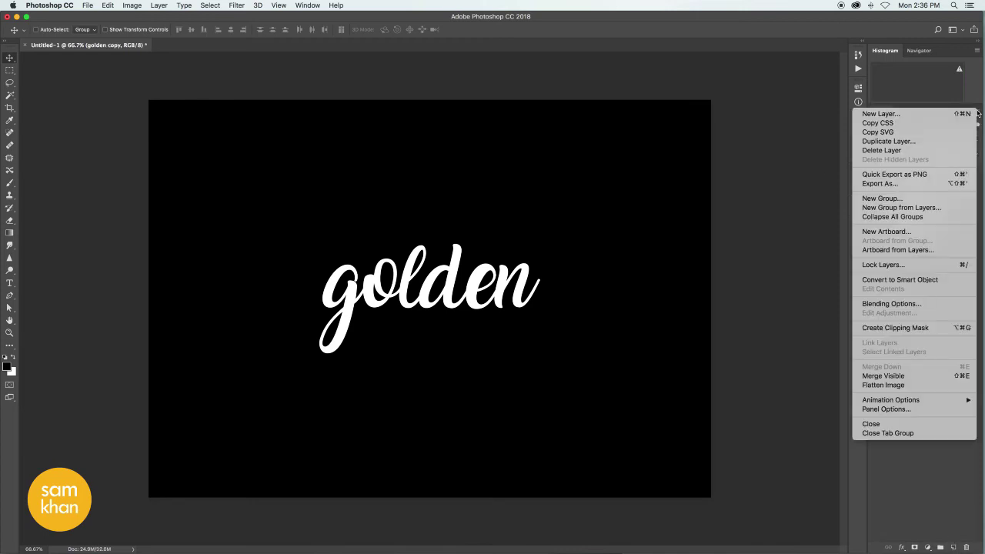
pyautogui.click(978, 112)
pyautogui.moveTo(516, 301); pyautogui.dragTo(538, 377)
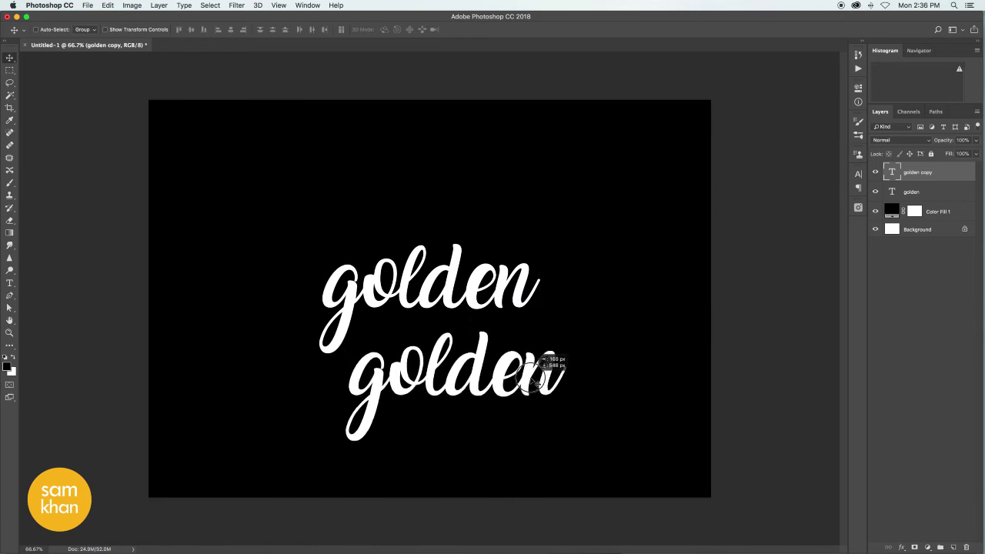
pyautogui.doubleClick(539, 377)
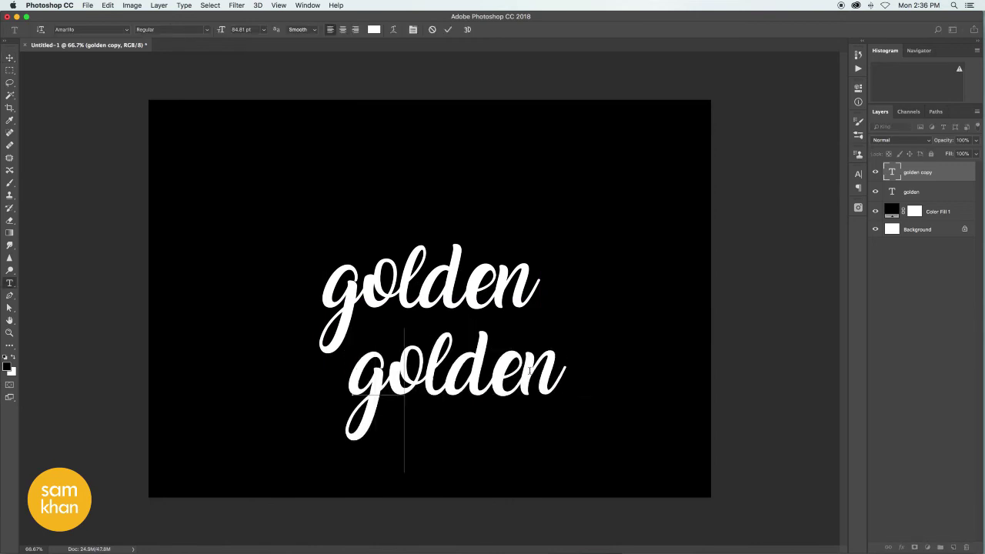
pyautogui.write('text ef')
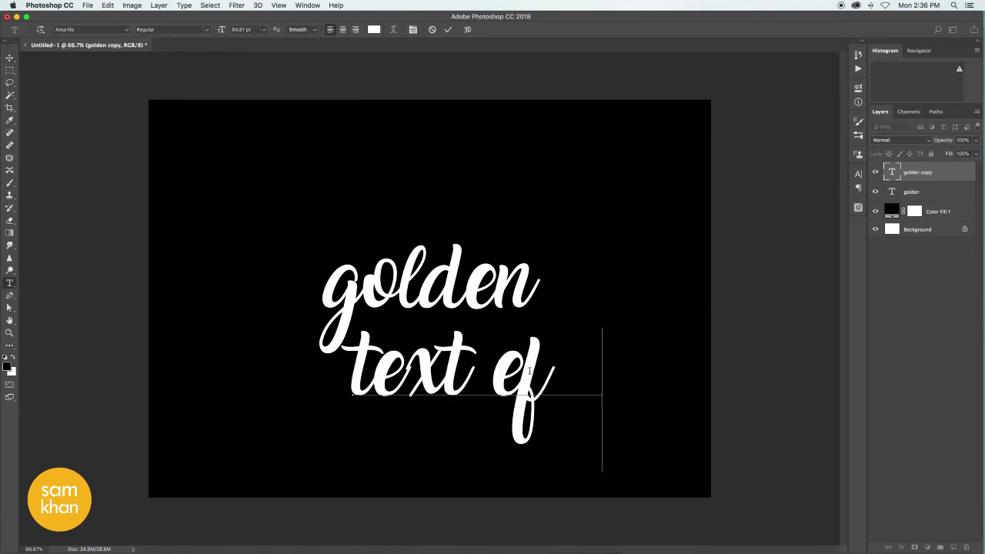
pyautogui.write('fect')
pyautogui.hotkey('ctrl', 'Return')
pyautogui.press('v')
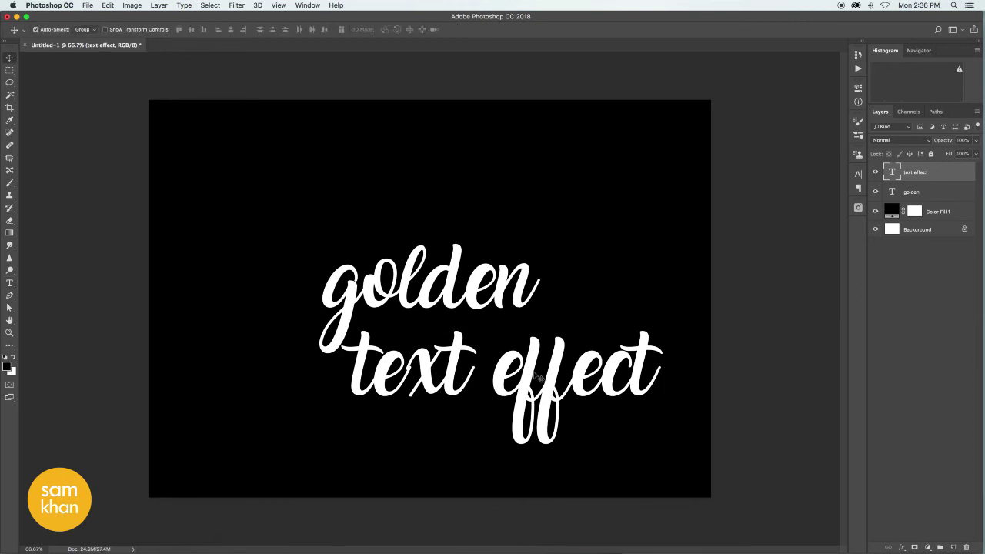
# Step: Shrink 'text effect' to about 69% and tuck it just under 'golden'
pyautogui.hotkey('ctrl', 't')
pyautogui.moveTo(662, 472)
pyautogui.mouseDown()
pyautogui.moveTo(567, 411)
pyautogui.moveTo(536, 416)
pyautogui.mouseUp()
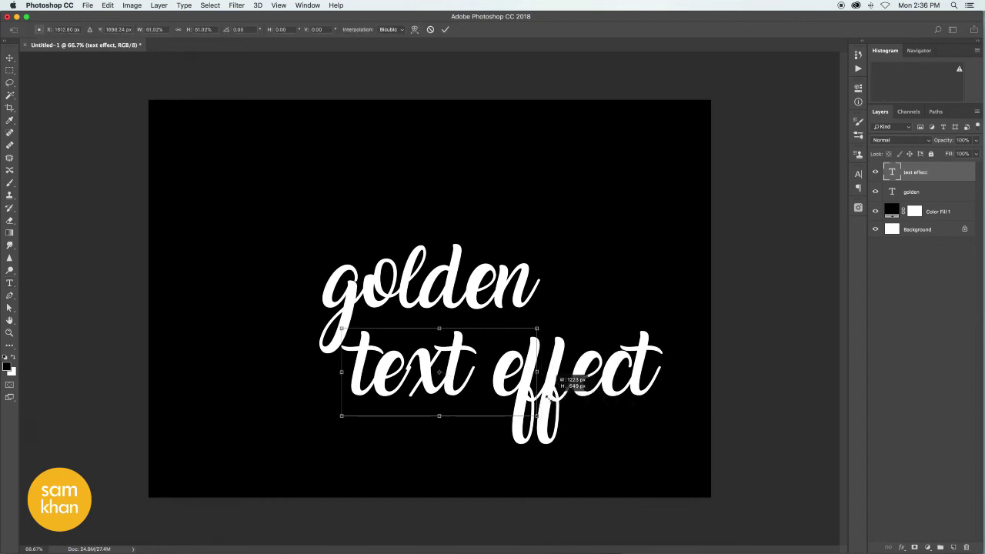
pyautogui.moveTo(497, 374)
pyautogui.mouseDown()
pyautogui.moveTo(507, 344)
pyautogui.moveTo(518, 346)
pyautogui.moveTo(539, 387)
pyautogui.mouseUp()
pyautogui.press('Return')
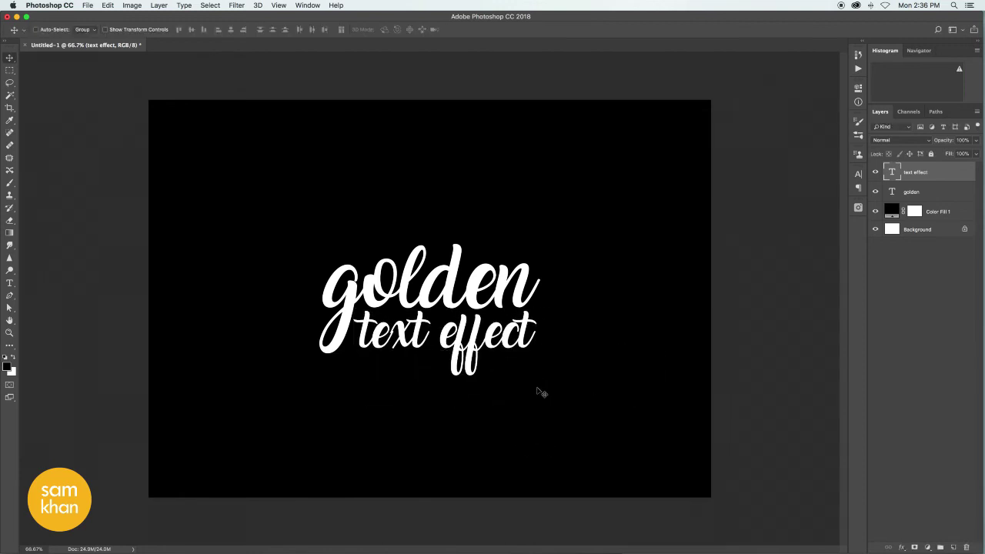
# Step: Scale both text layers together to about 127%, then reselect only the 'golden' layer
pyautogui.keyDown('shift'); pyautogui.click(935, 192); pyautogui.keyUp('shift')
pyautogui.hotkey('ctrl', 't')
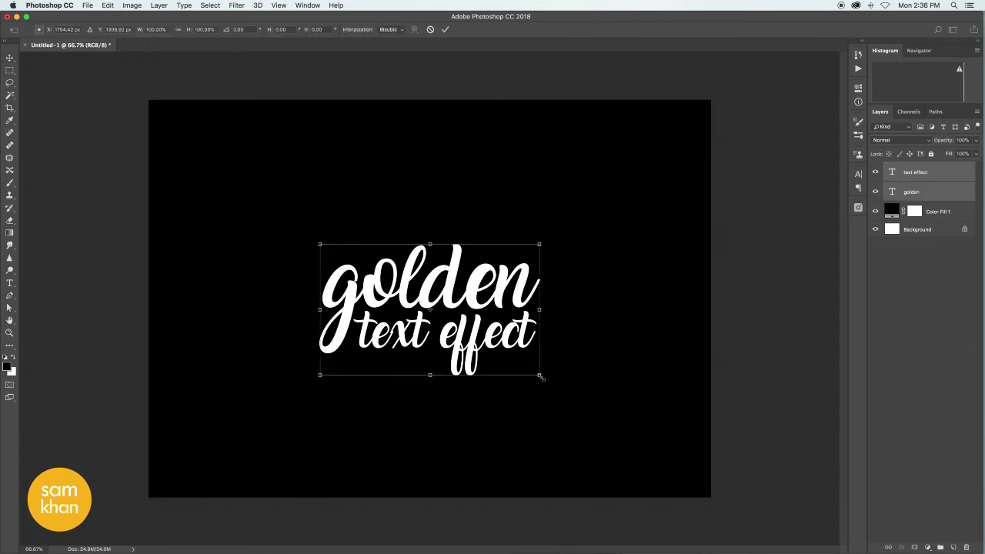
pyautogui.moveTo(539, 376); pyautogui.dragTo(579, 389)
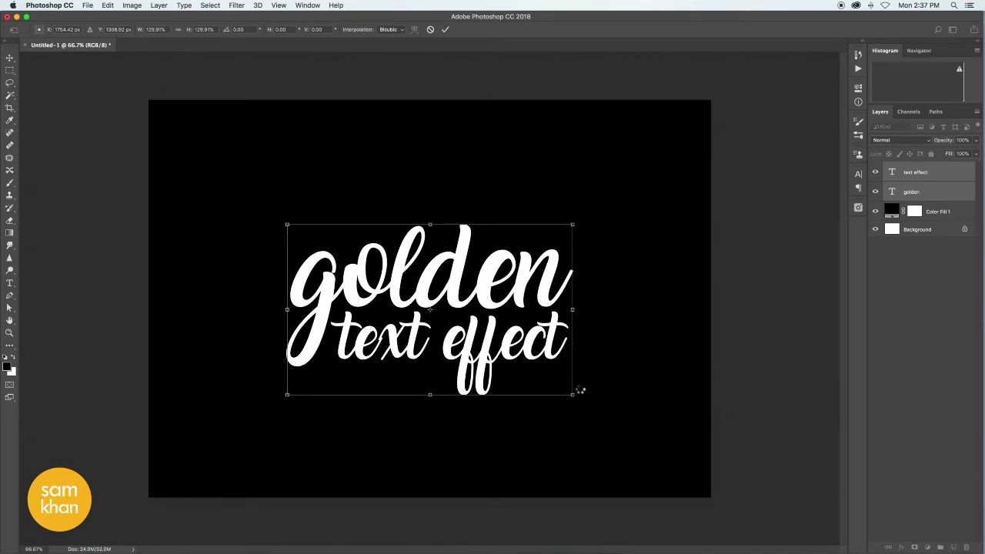
pyautogui.press('Return')
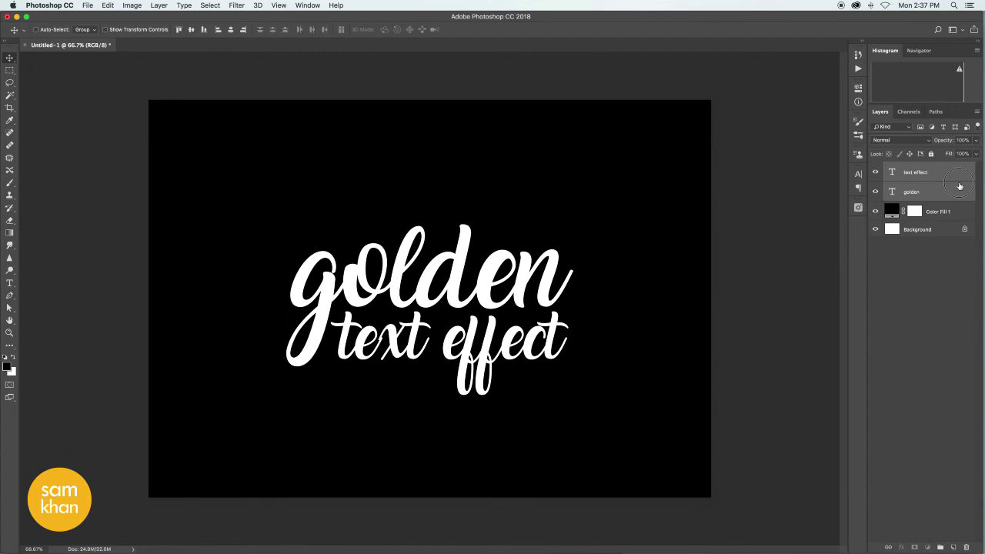
pyautogui.click(944, 190)
# Step: Give the 'golden' layer Bevel & Emboss and a ffd800 gold Color Overlay
pyautogui.doubleClick(945, 195)
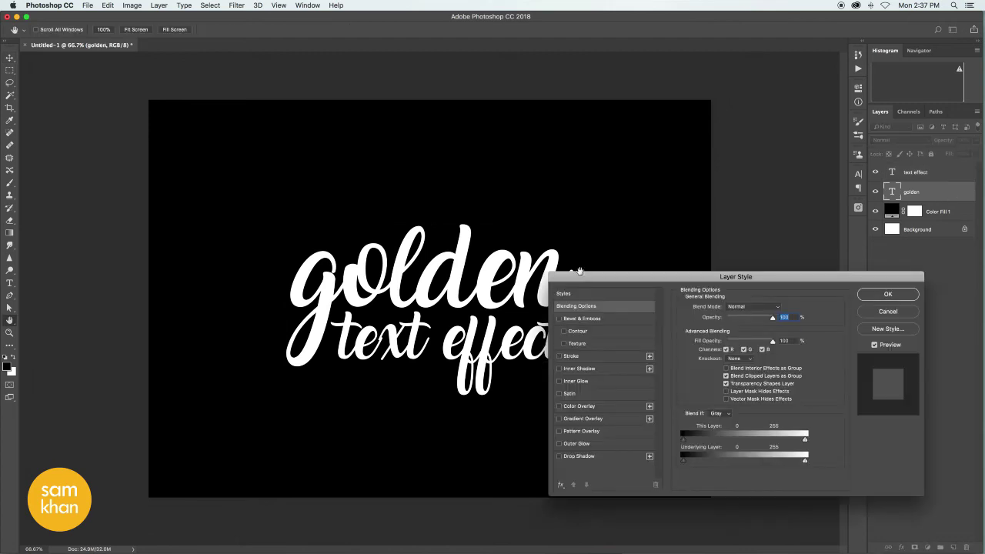
pyautogui.moveTo(670, 280); pyautogui.dragTo(737, 263)
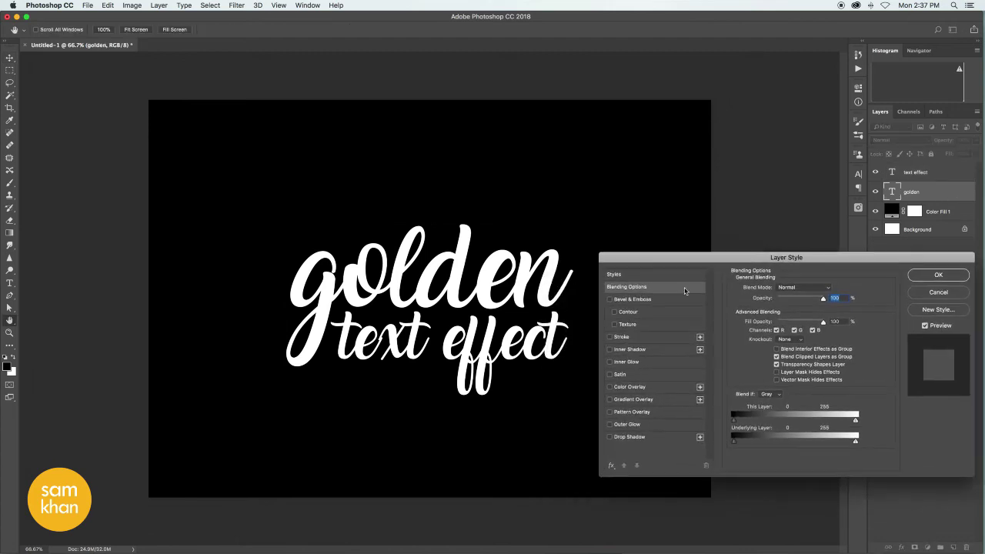
pyautogui.click(631, 299)
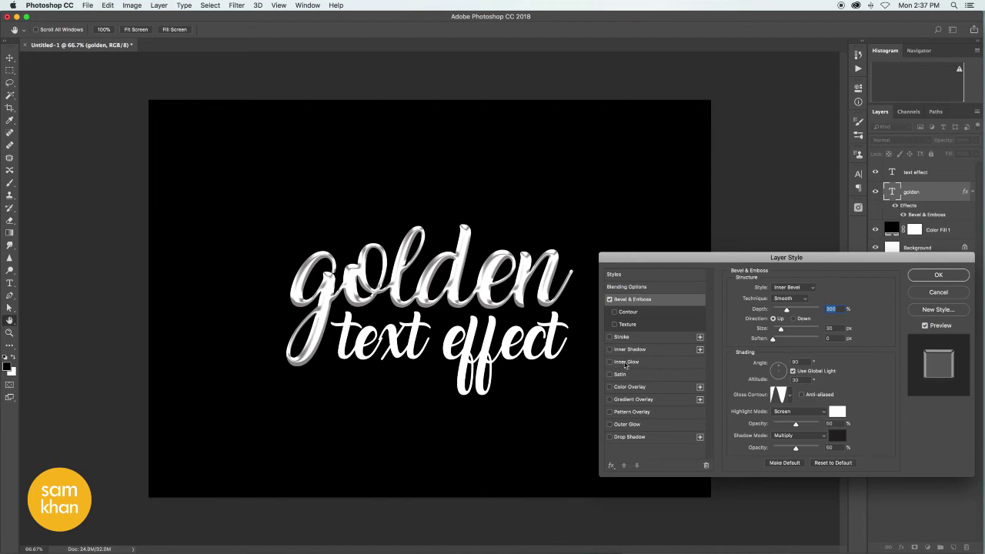
pyautogui.click(631, 387)
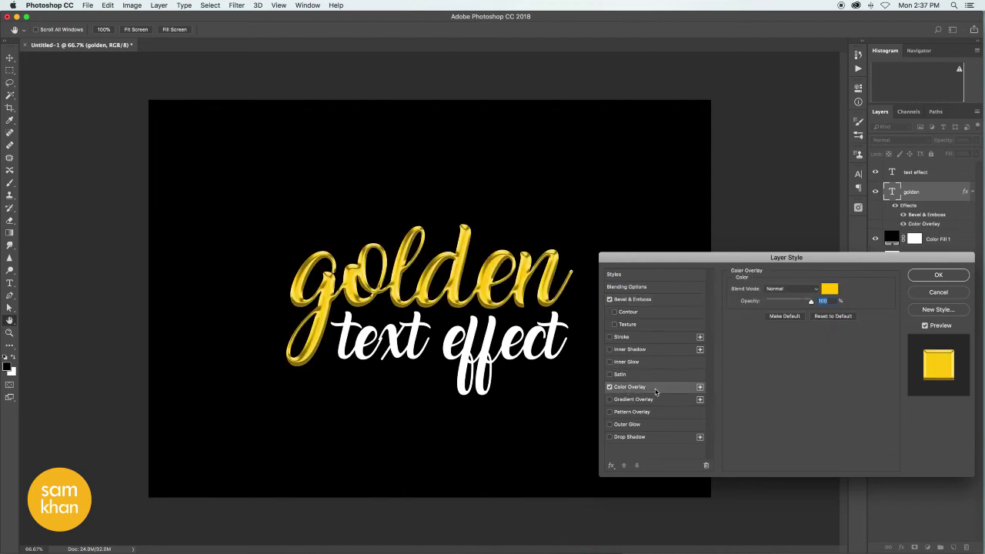
pyautogui.click(828, 292)
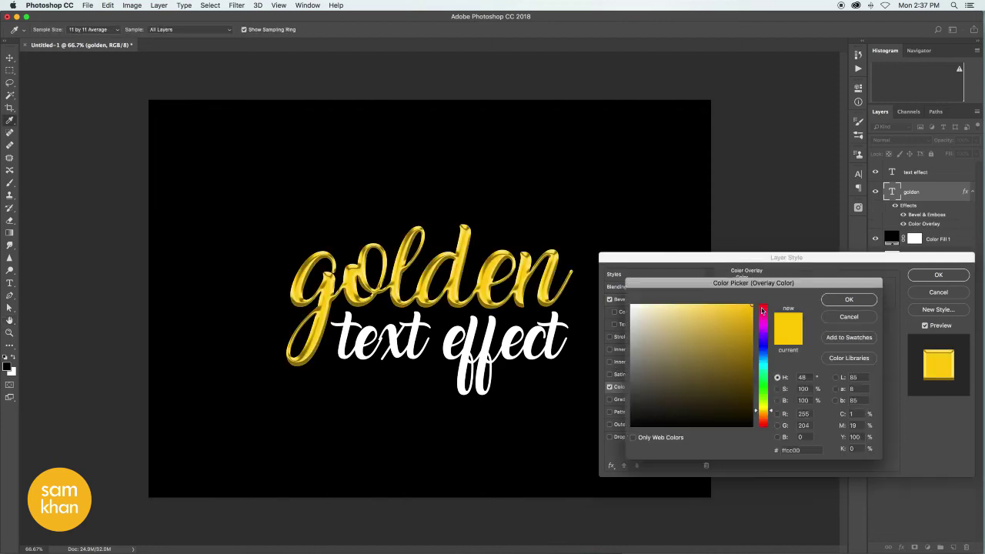
pyautogui.moveTo(770, 418); pyautogui.dragTo(770, 410)
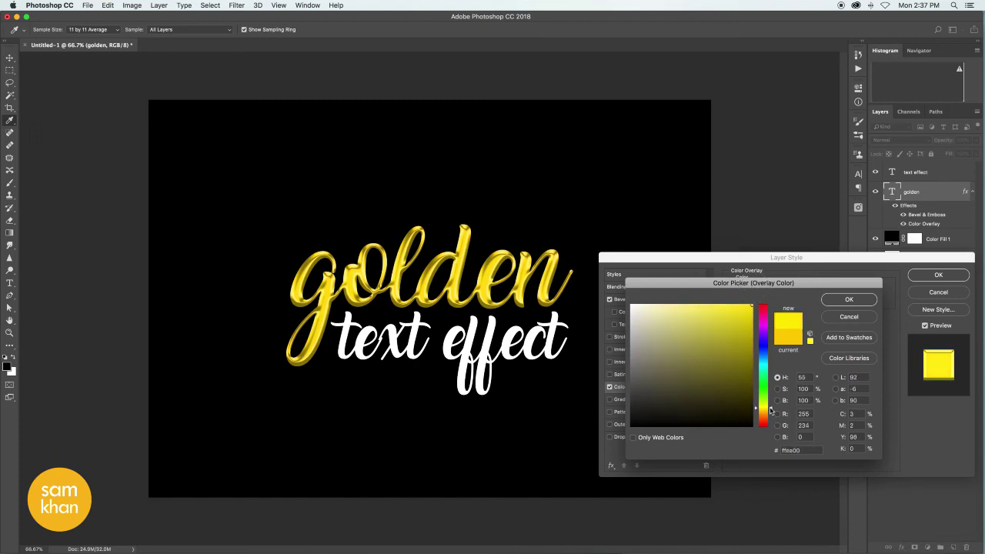
pyautogui.moveTo(770, 410); pyautogui.dragTo(770, 412)
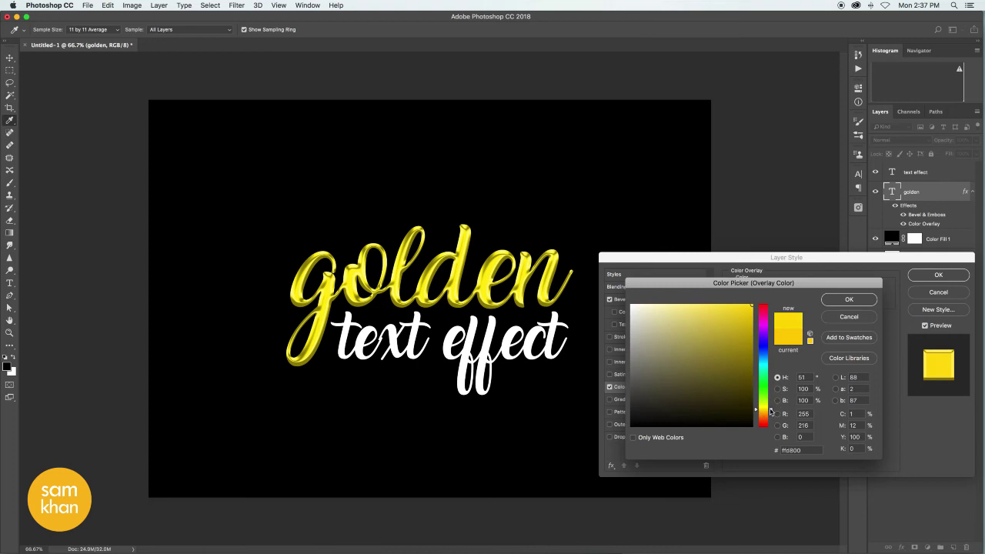
pyautogui.click(850, 300)
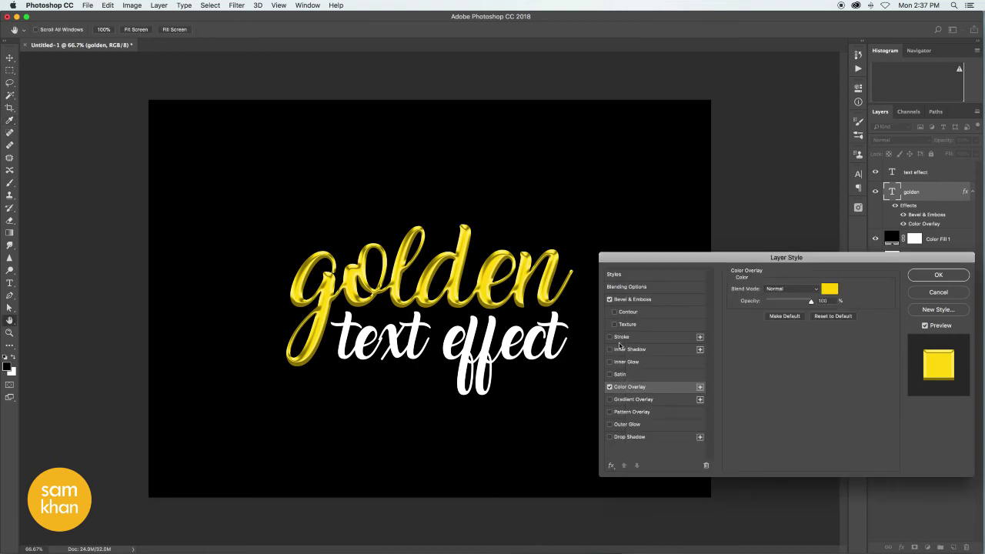
# Step: Set the bevel depth to 300% and choose a metallic ring-shaped gloss contour
pyautogui.click(630, 300)
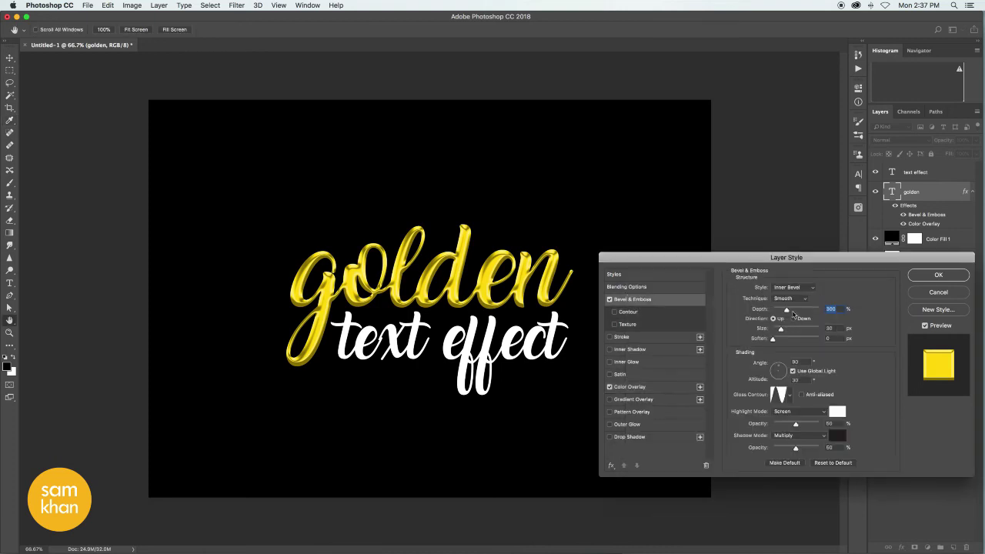
pyautogui.moveTo(786, 309); pyautogui.dragTo(785, 313)
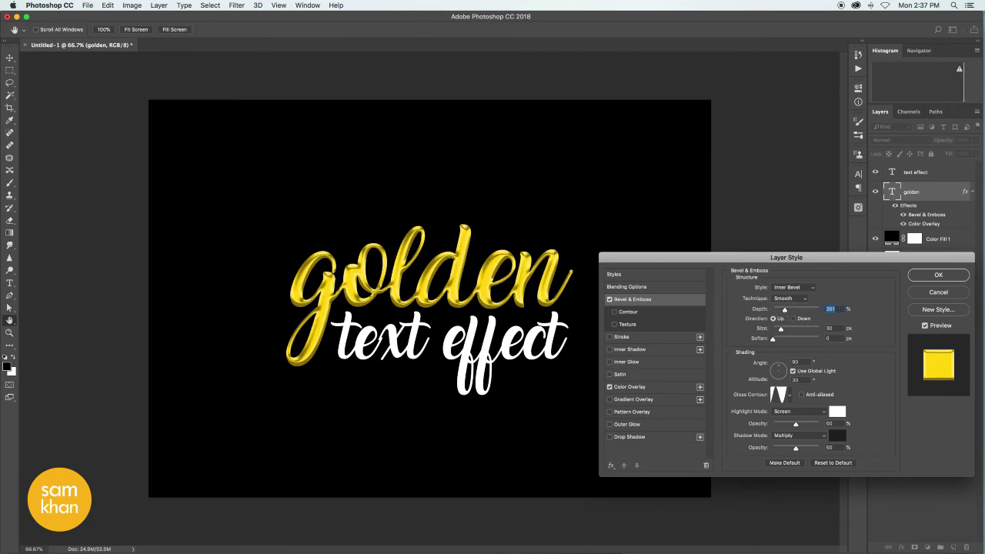
pyautogui.write('300')
pyautogui.press('Tab')
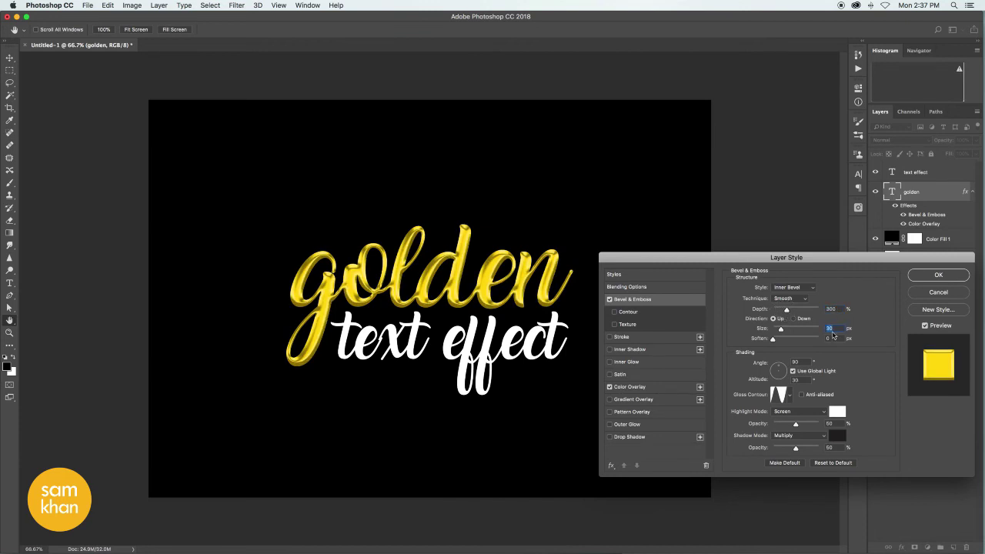
pyautogui.write('50')
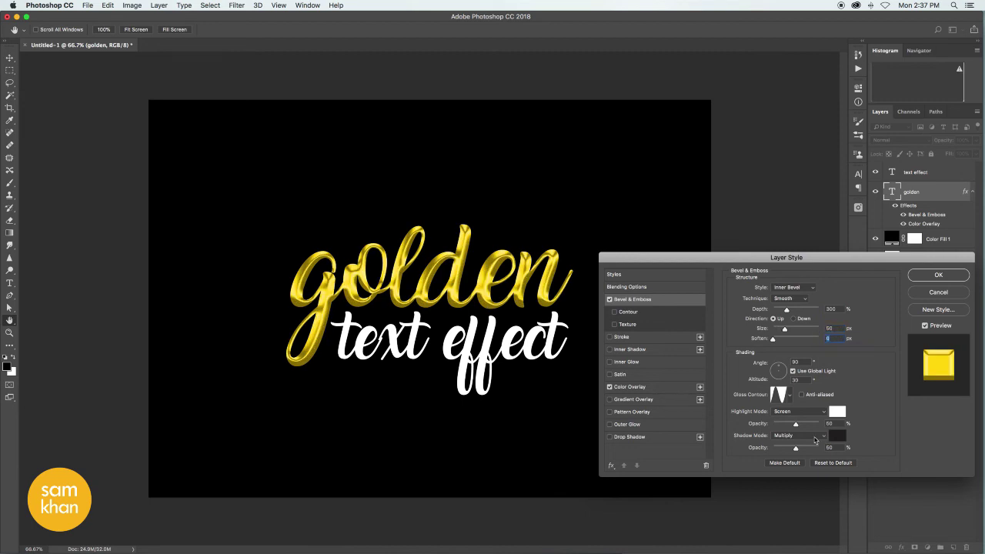
pyautogui.click(789, 395)
pyautogui.click(732, 415)
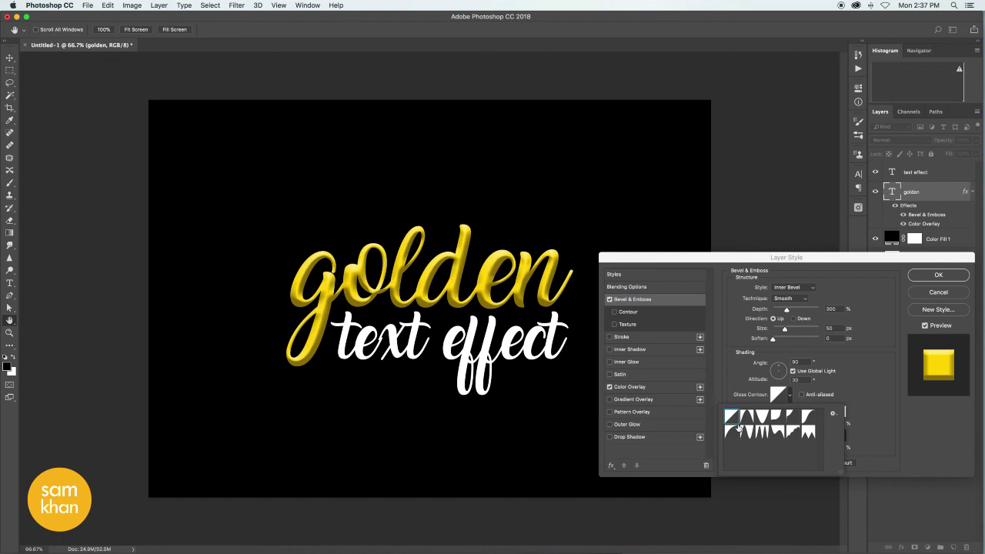
pyautogui.click(746, 434)
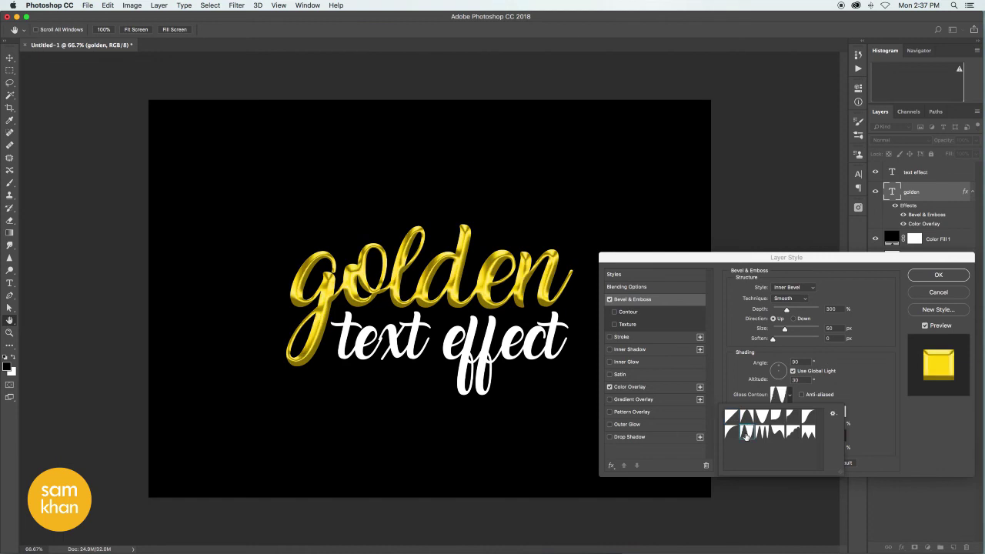
pyautogui.click(870, 296)
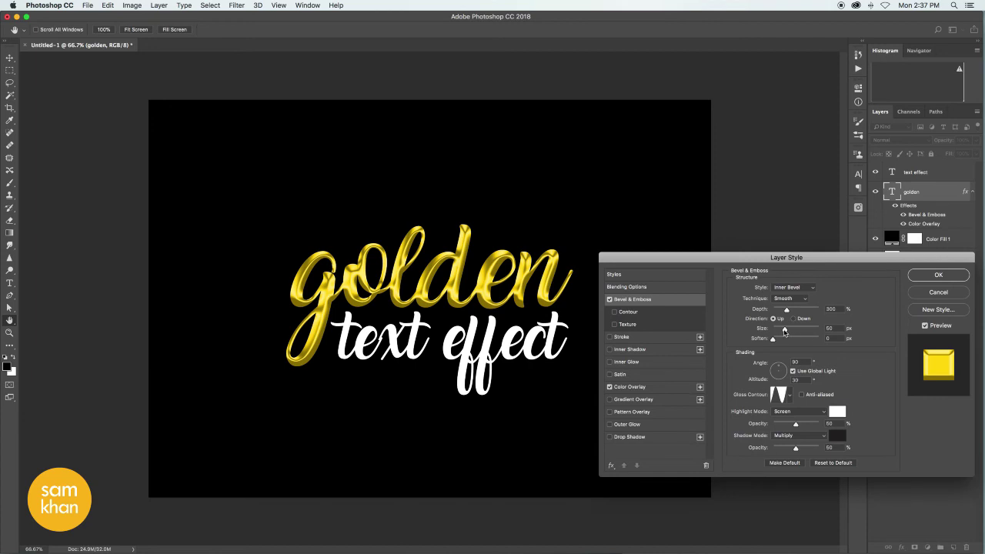
# Step: Set the bevel size to 45 px and apply the layer style
pyautogui.moveTo(784, 330); pyautogui.dragTo(783, 333)
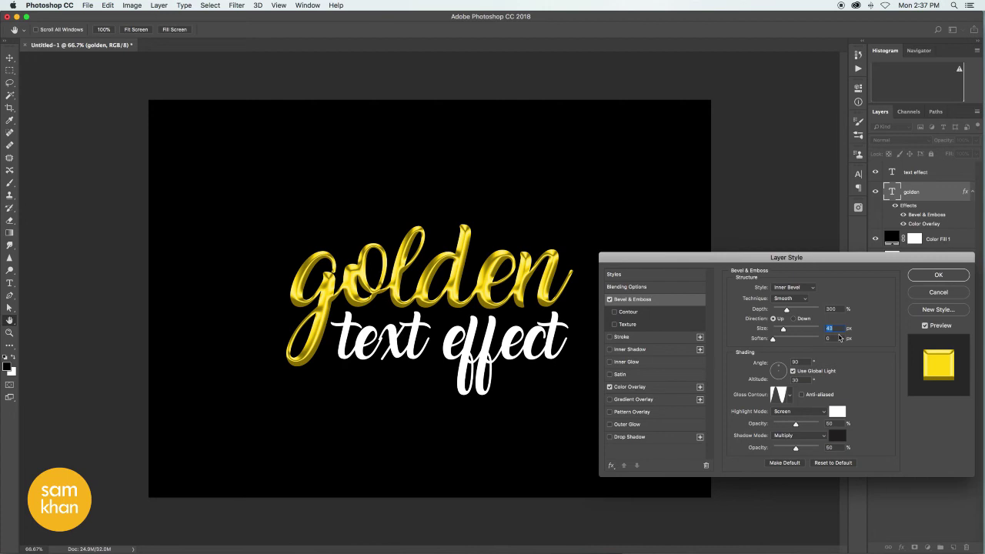
pyautogui.write('45')
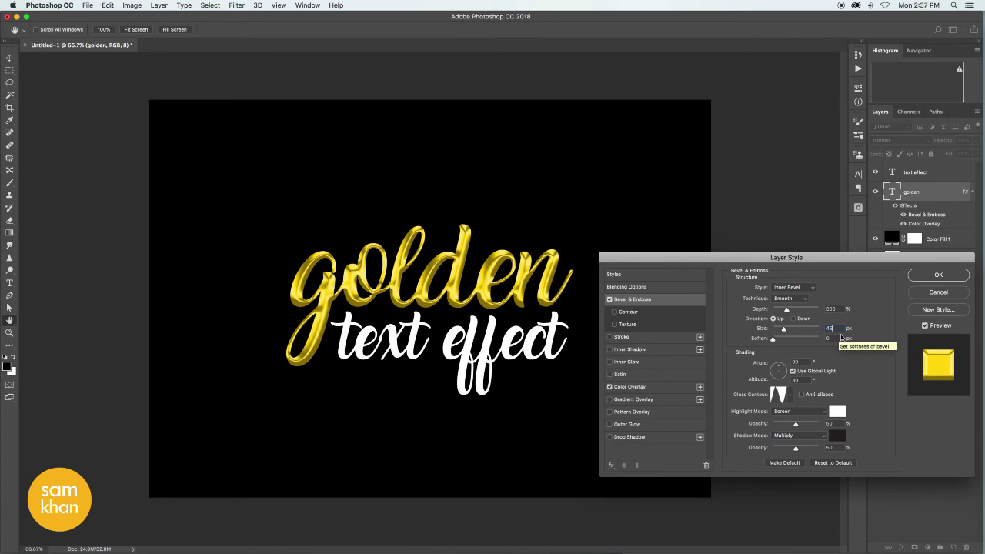
pyautogui.press('Tab')
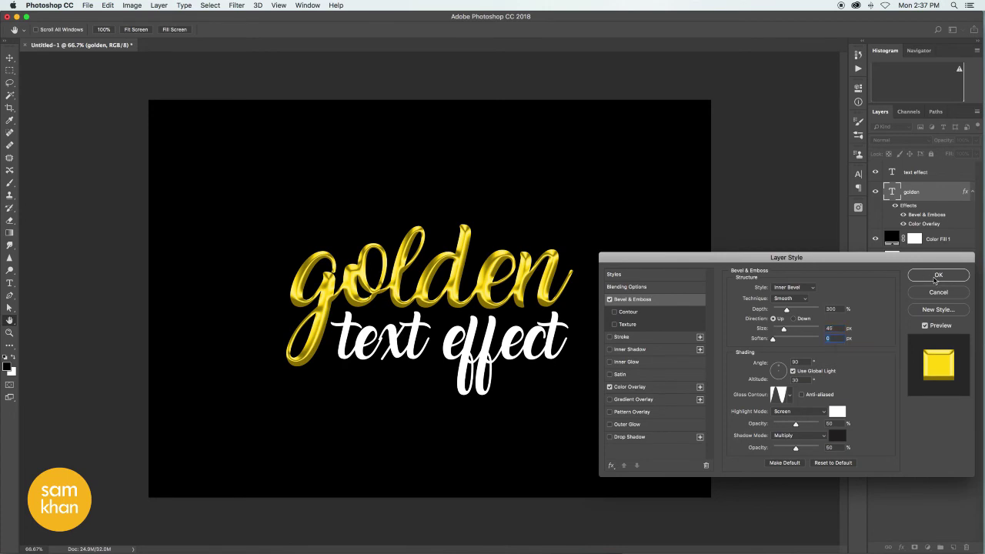
pyautogui.click(937, 276)
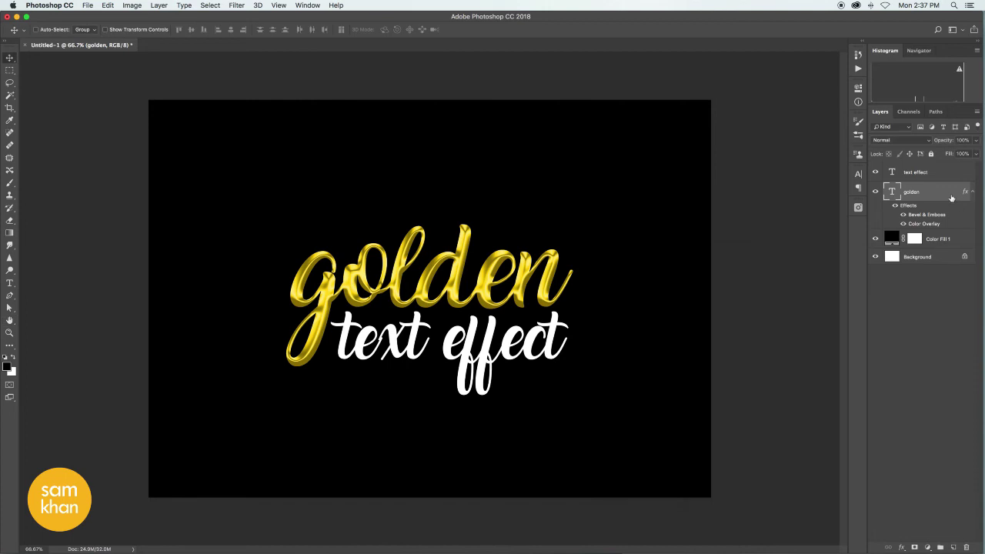
# Step: Copy the layer style from the 'golden' layer
pyautogui.click(973, 193)
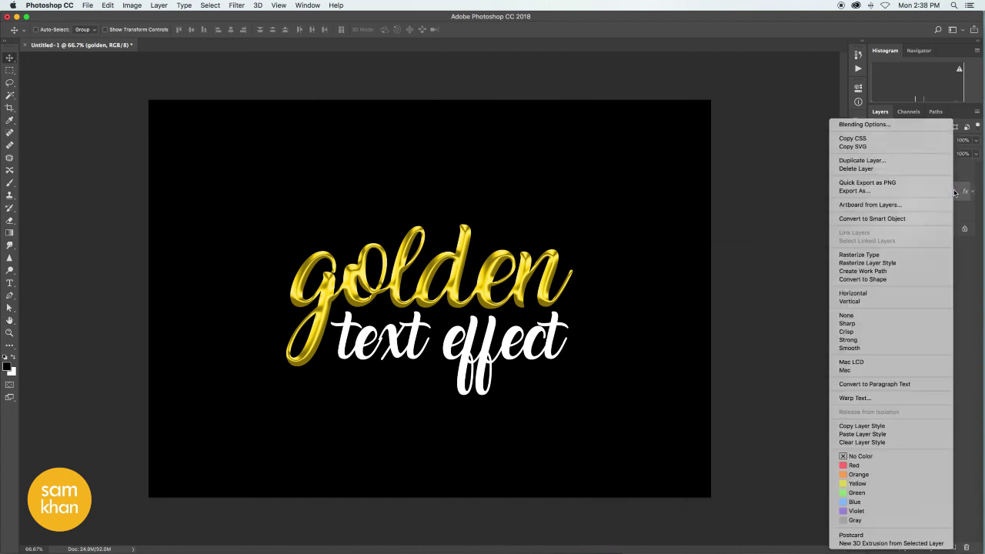
pyautogui.rightClick(955, 193)
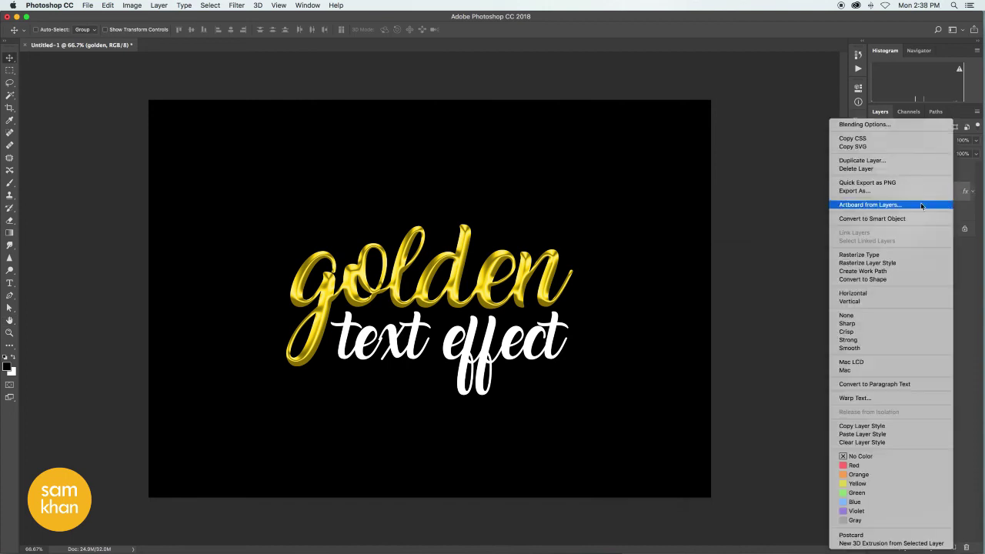
pyautogui.click(894, 426)
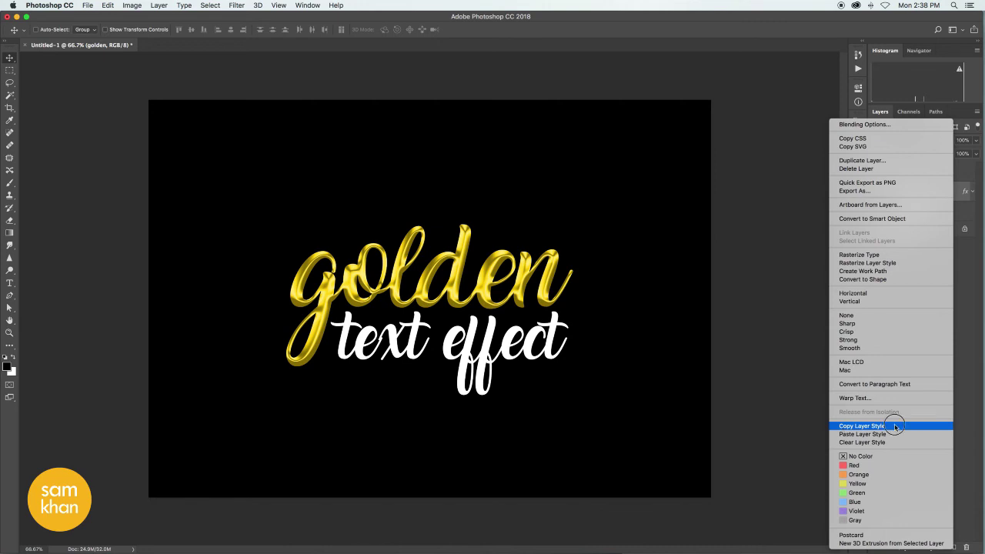
# Step: Paste the gold style onto the 'text effect' layer and zoom in on the lettering
pyautogui.click(899, 176)
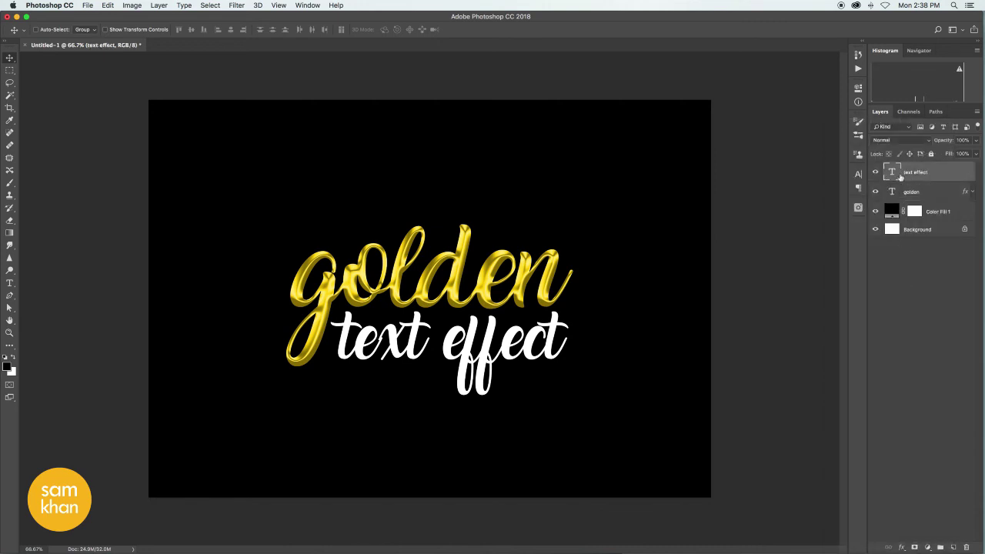
pyautogui.click(874, 173)
pyautogui.click(874, 173)
pyautogui.rightClick(945, 173)
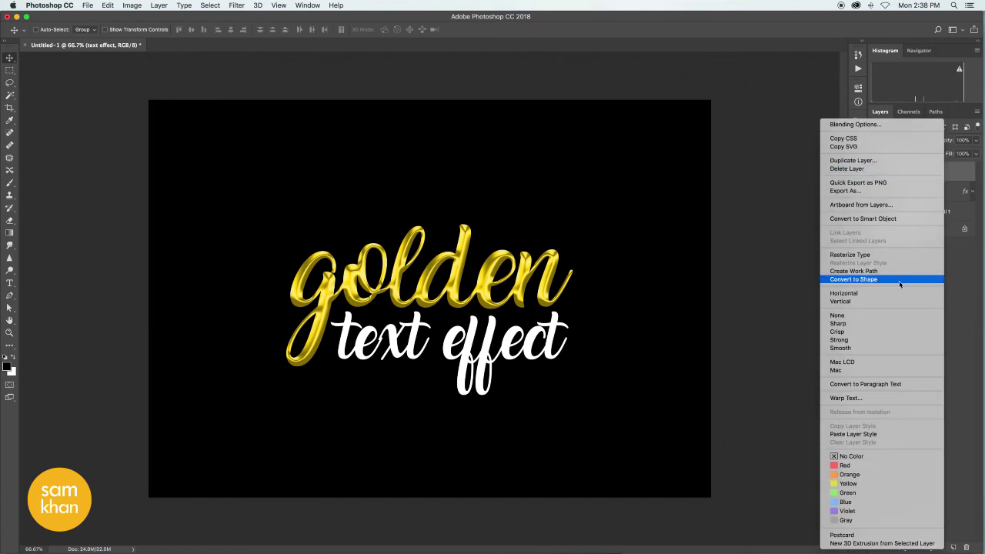
pyautogui.click(896, 435)
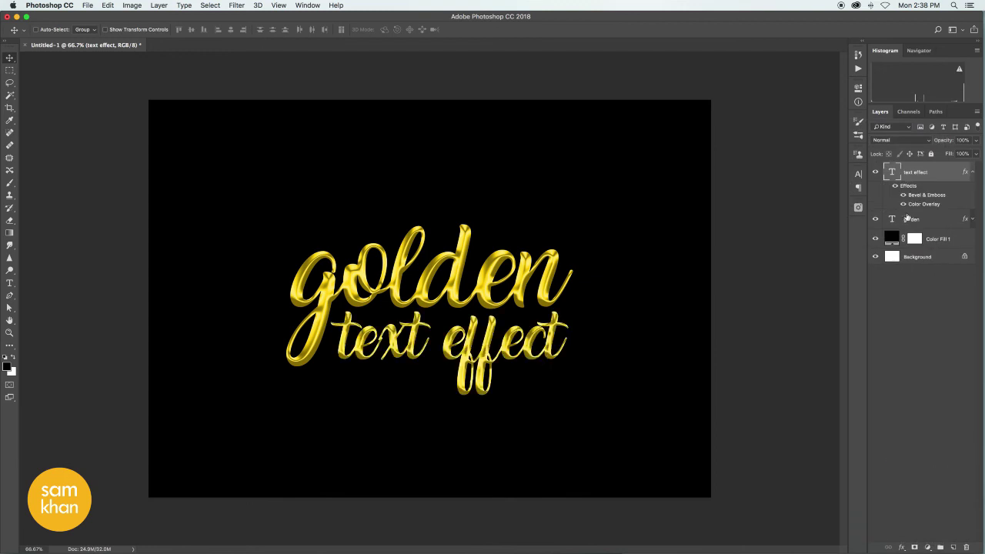
pyautogui.moveTo(501, 361); pyautogui.dragTo(527, 368)
# Step: Reduce the text effect layer's Bevel & Emboss size from 45 to 30 px
pyautogui.scroll(1, 533, 368)
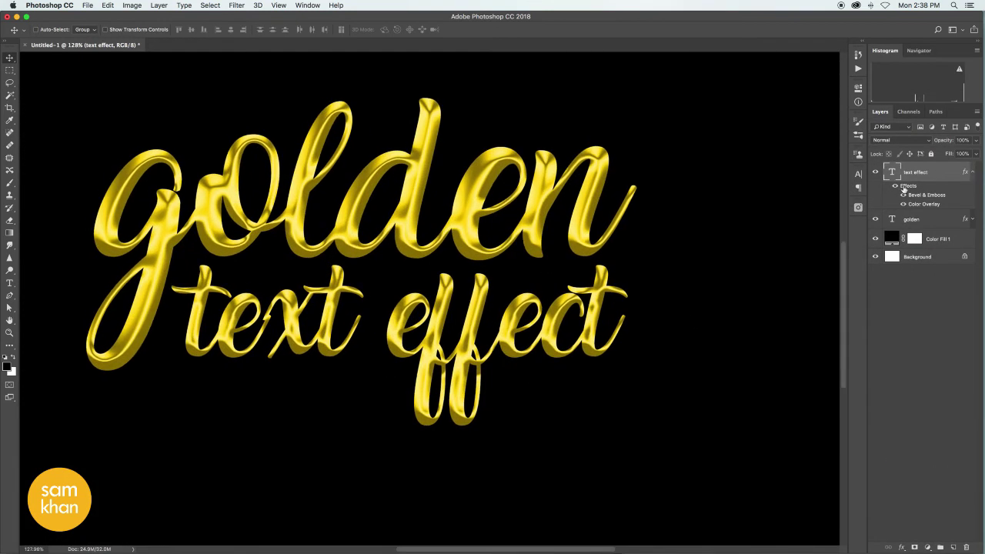
pyautogui.click(972, 173)
pyautogui.doubleClick(912, 186)
pyautogui.moveTo(749, 259); pyautogui.dragTo(692, 262)
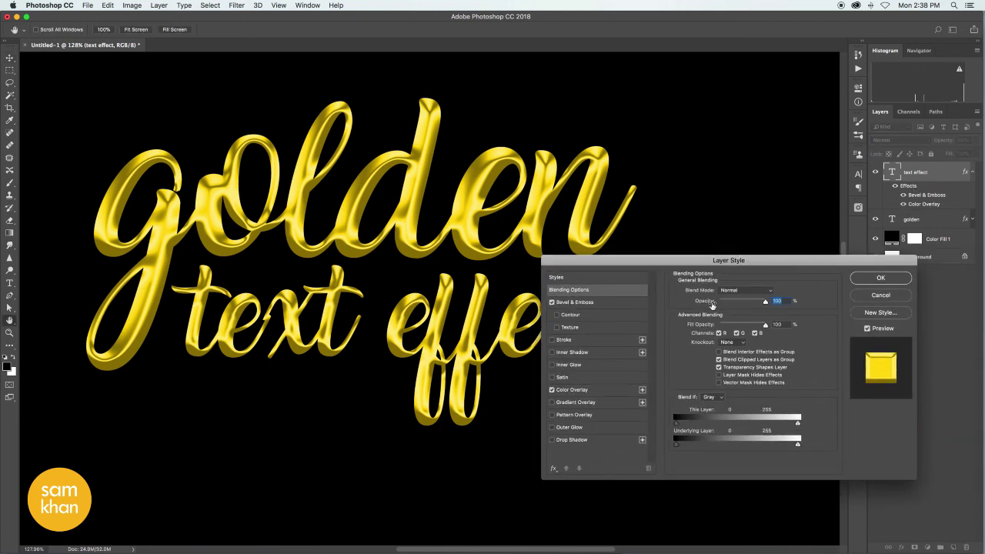
pyautogui.click(585, 304)
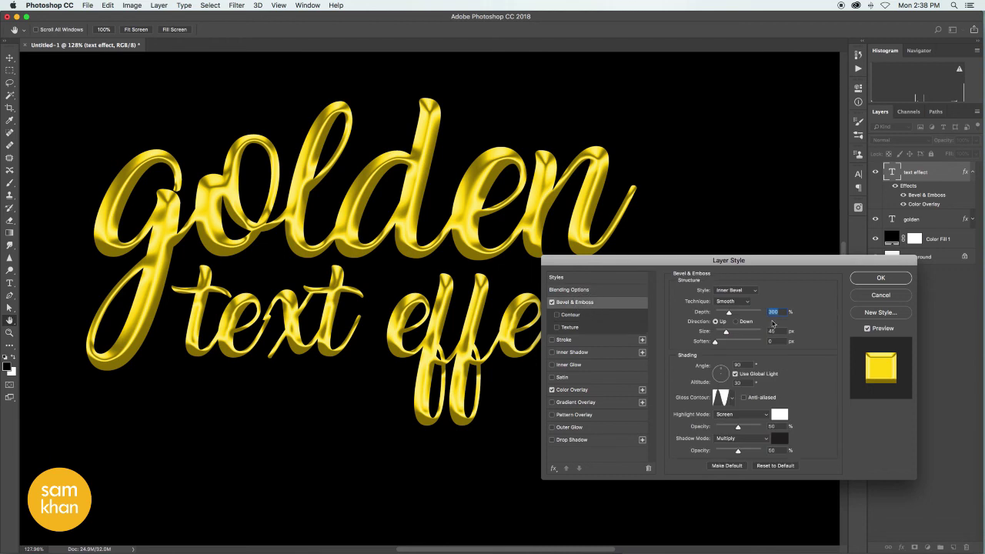
pyautogui.click(761, 331)
pyautogui.write('30')
pyautogui.press('Tab')
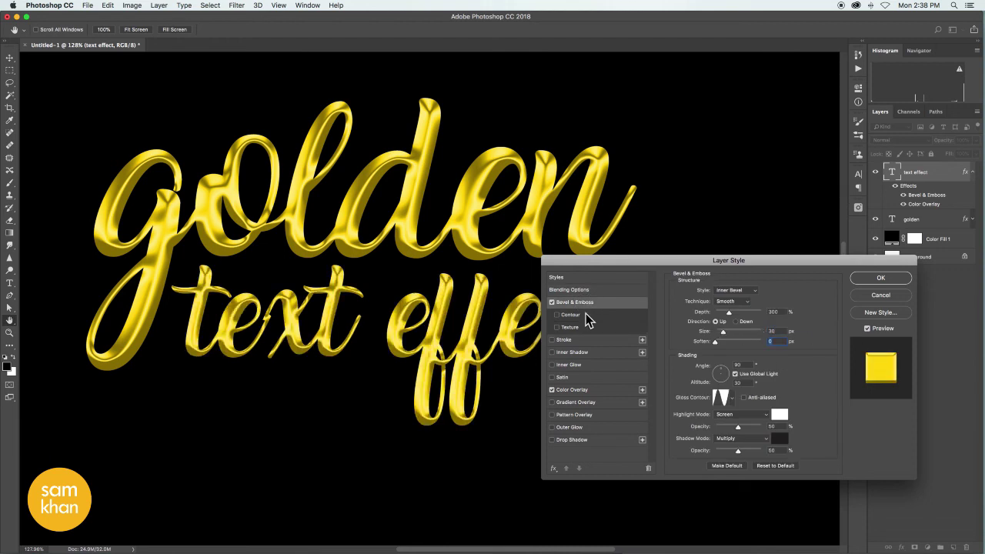
pyautogui.click(867, 328)
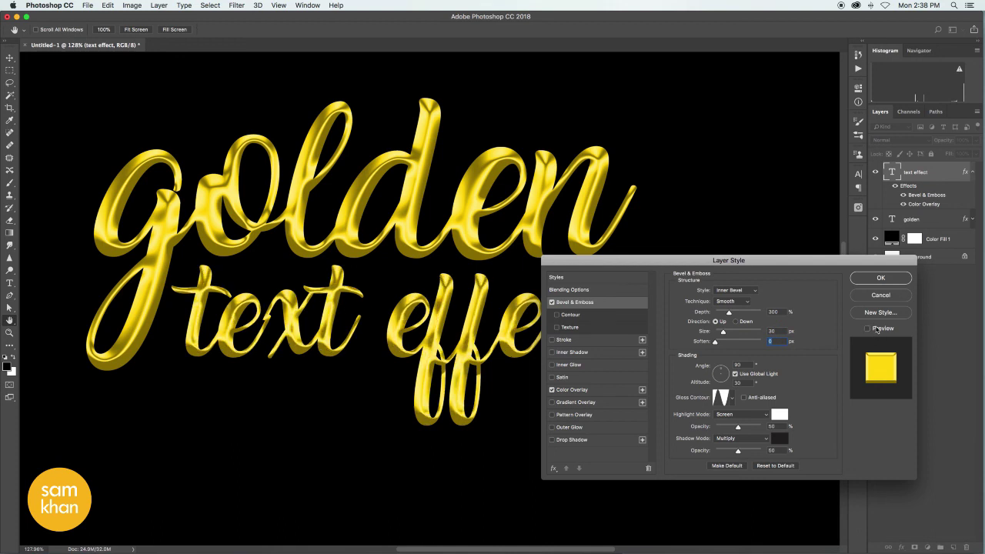
# Step: Apply the thinner bevel, fit the canvas, and add a new empty layer above Color Fill 1
pyautogui.click(881, 279)
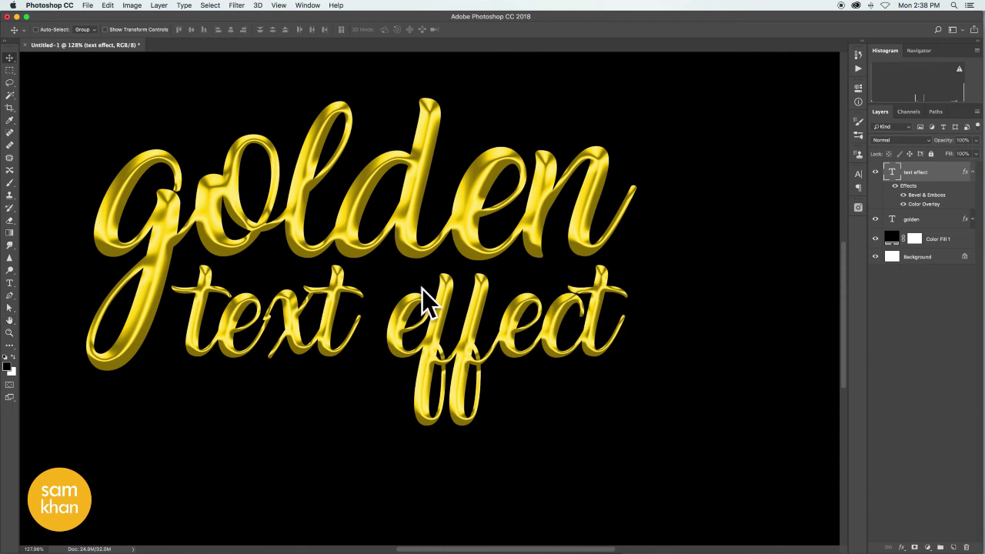
pyautogui.press('v')
pyautogui.hotkey('ctrl', '0')
pyautogui.scroll(-1, 523, 291)
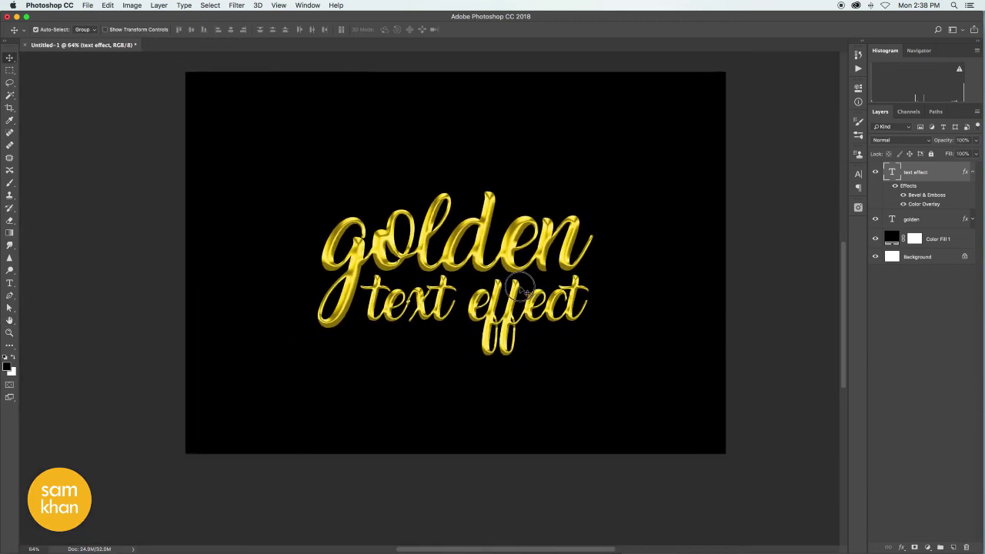
pyautogui.click(971, 172)
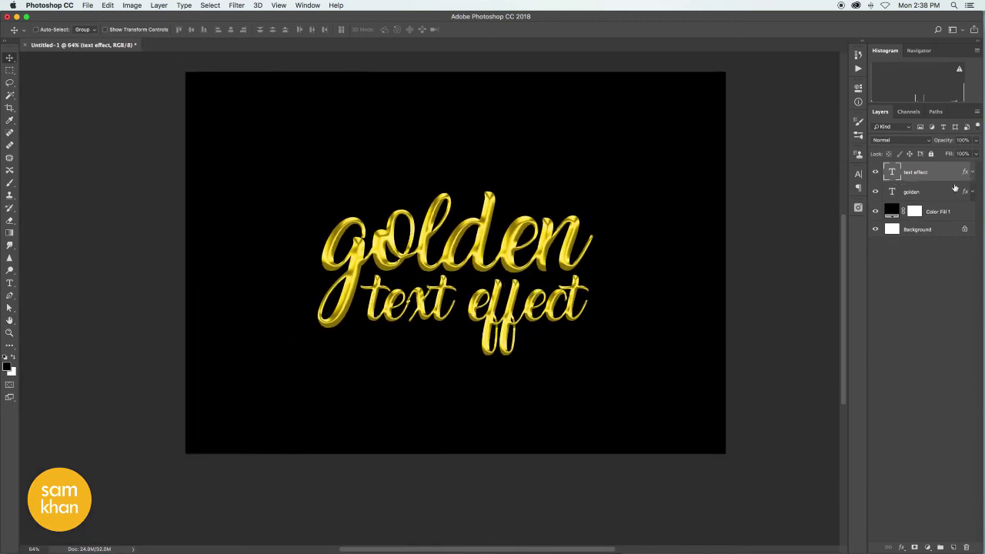
pyautogui.click(938, 212)
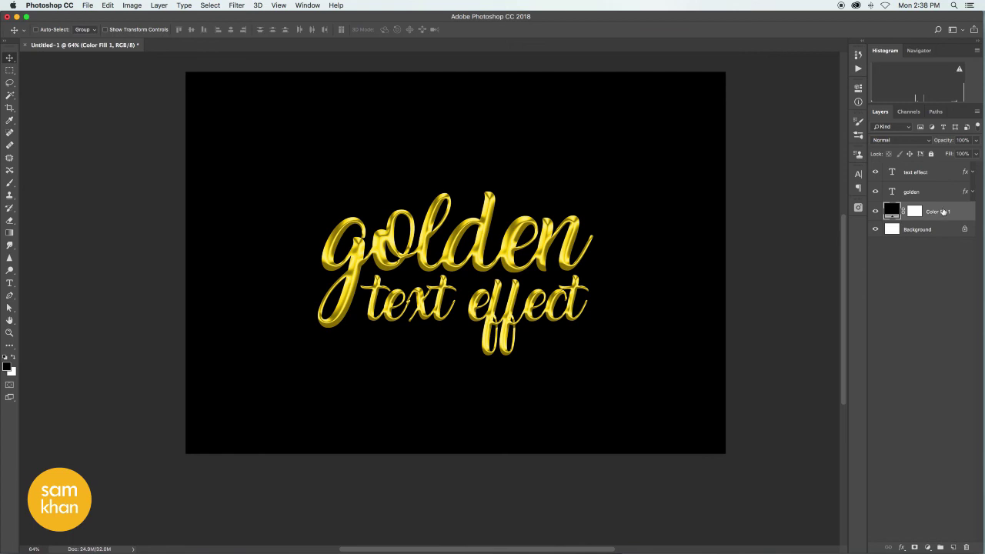
pyautogui.click(952, 547)
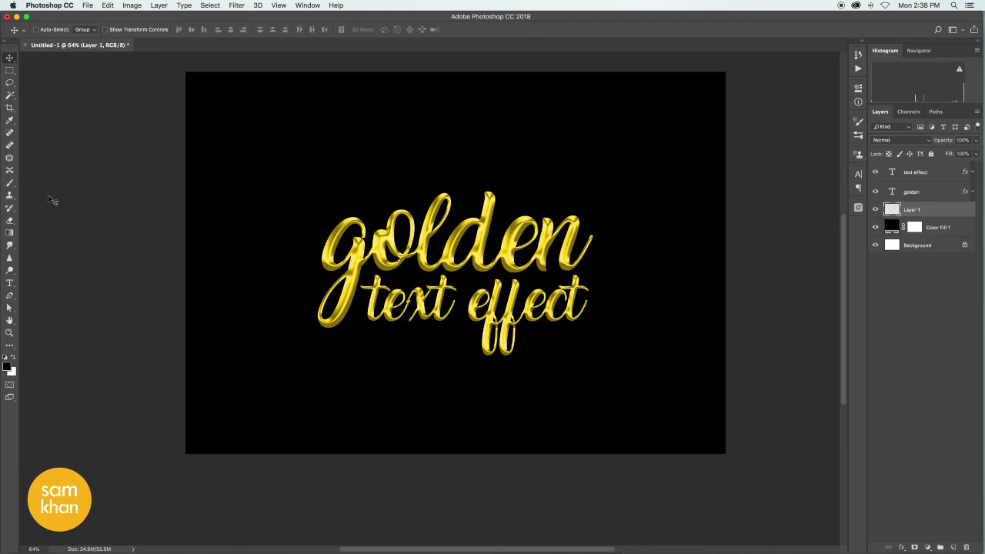
# Step: Set the brush to a Soft Round tip at 332 px with 0% hardness
pyautogui.press('b')
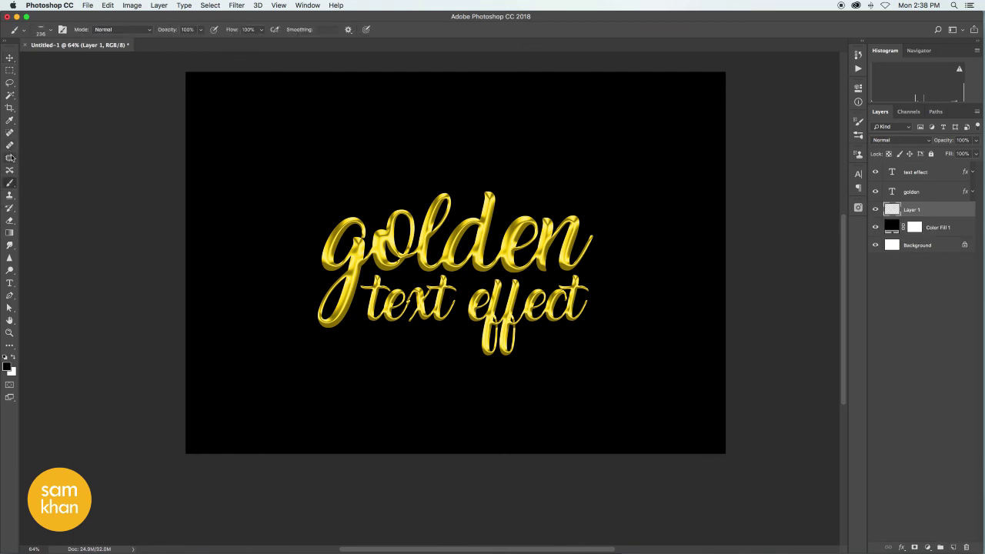
pyautogui.rightClick(336, 171)
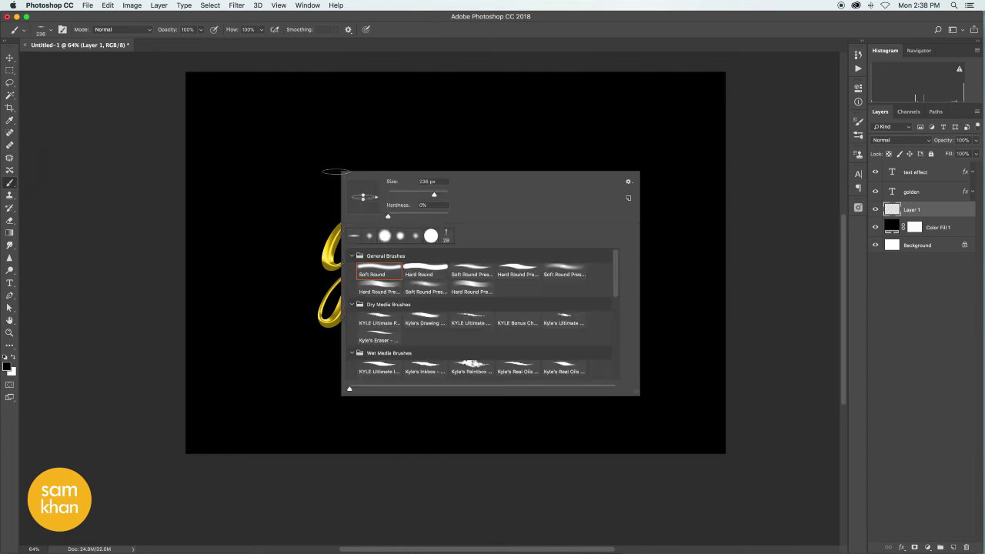
pyautogui.click(372, 240)
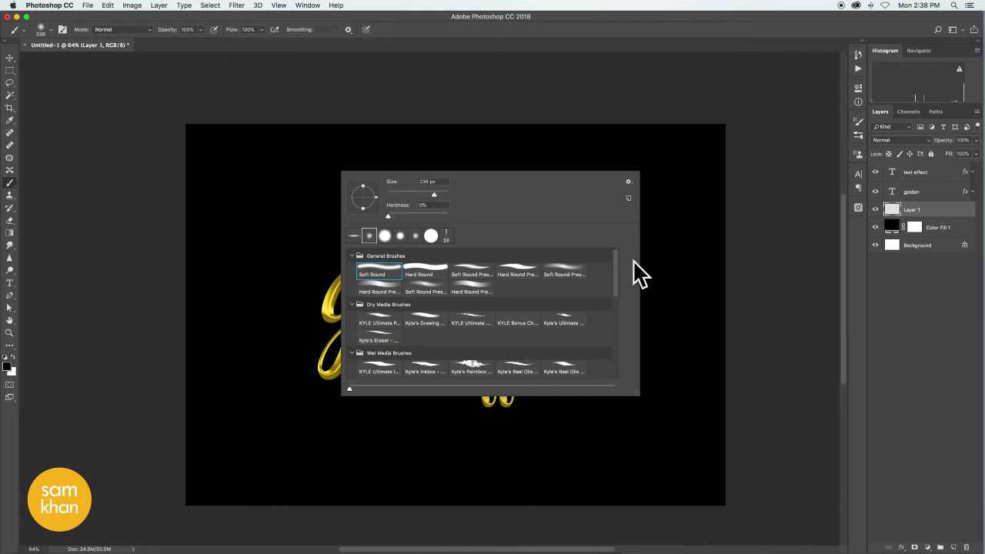
pyautogui.click(435, 195)
pyautogui.press('BackSpace')
pyautogui.press('Return')
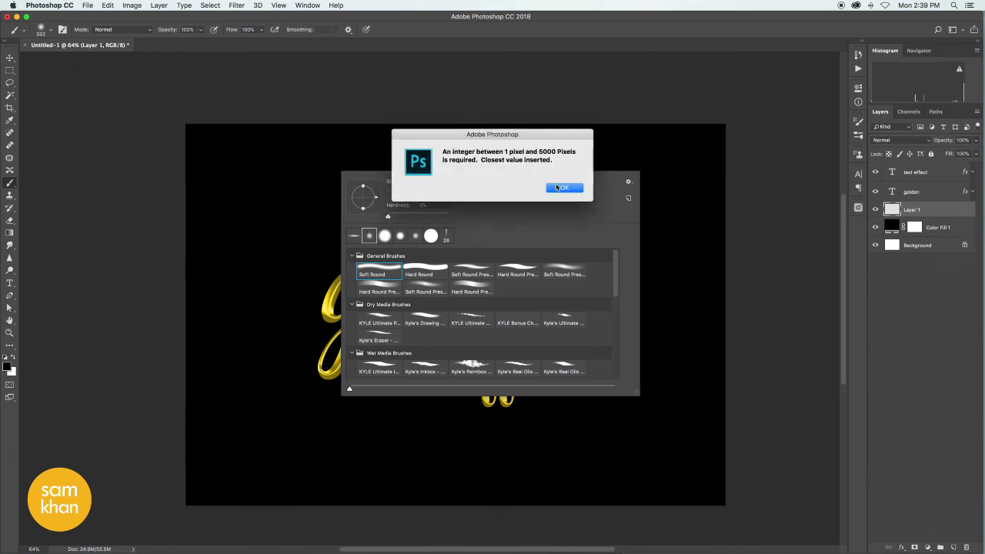
pyautogui.click(562, 188)
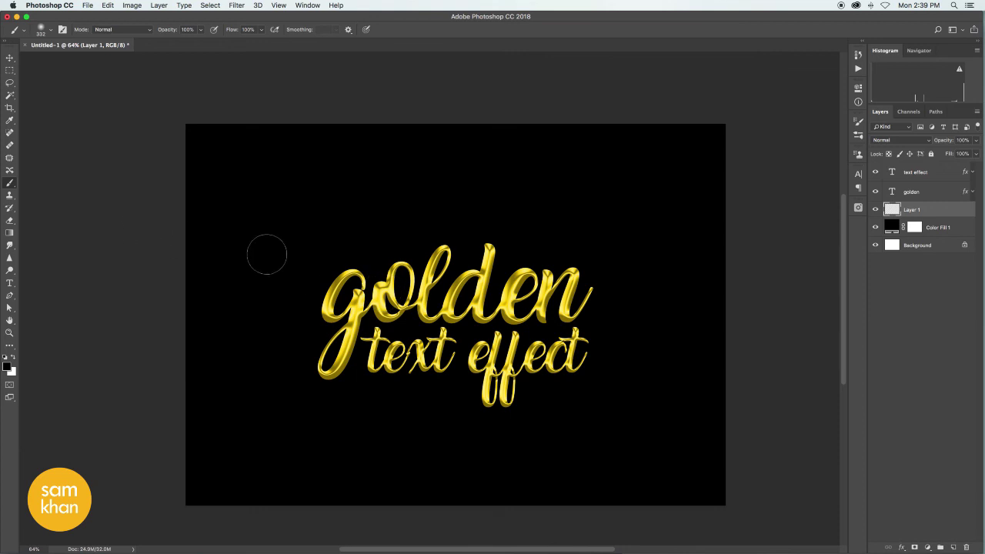
# Step: Paint a soft yellow dab on Layer 1 between 'golden' and 'text'
pyautogui.click(385, 281)
pyautogui.click(384, 285)
pyautogui.hotkey('ctrl', 'd')
pyautogui.hotkey('ctrl', 'd')
pyautogui.click(443, 317)
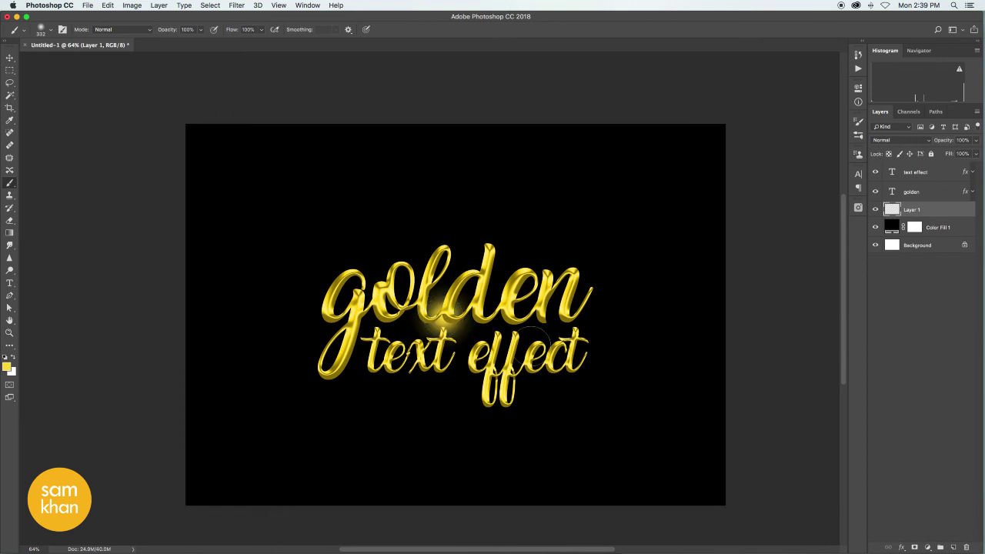
# Step: Scale the yellow glow up and stretch it wide into an oval halo
pyautogui.hotkey('ctrl', 't')
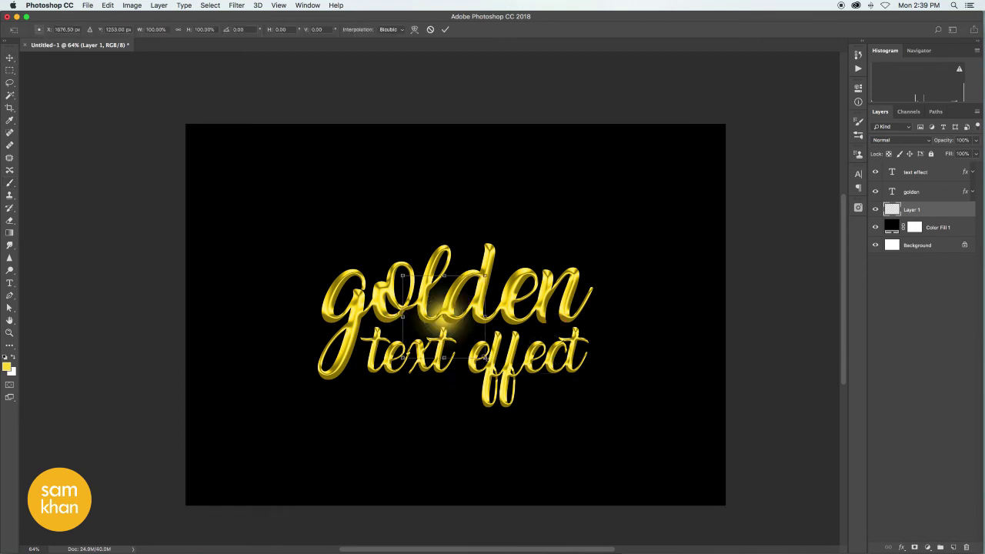
pyautogui.moveTo(485, 357); pyautogui.dragTo(633, 396)
pyautogui.moveTo(581, 317); pyautogui.dragTo(668, 323)
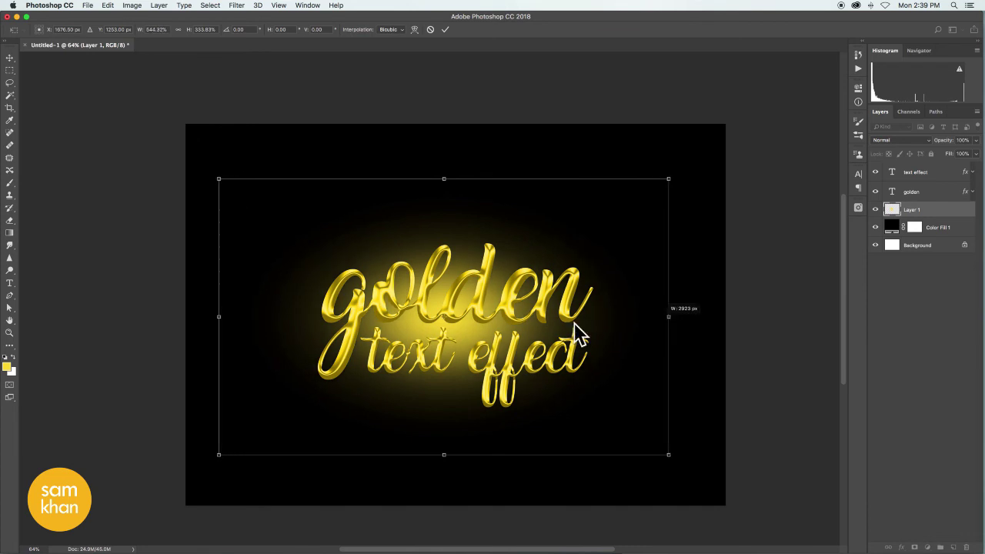
pyautogui.press('Return')
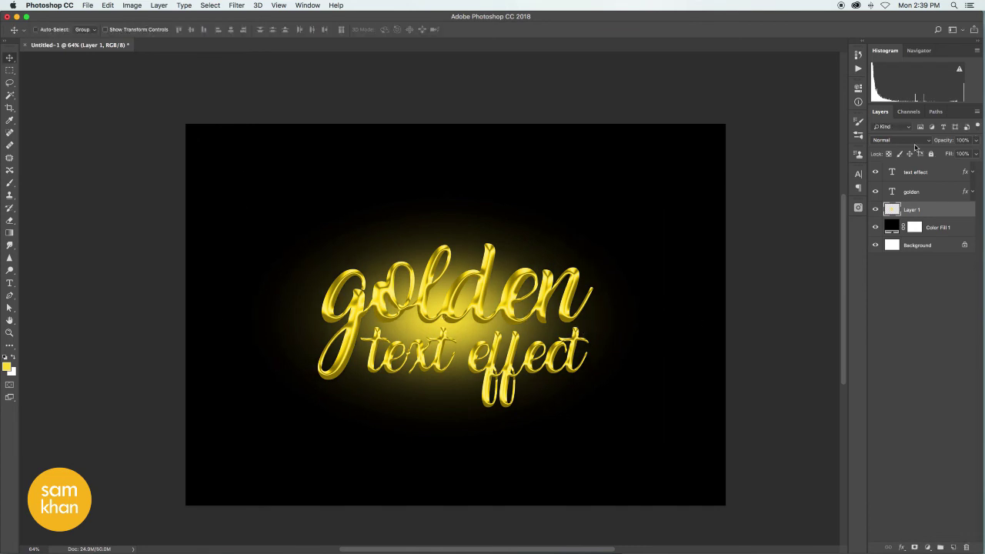
pyautogui.click(914, 143)
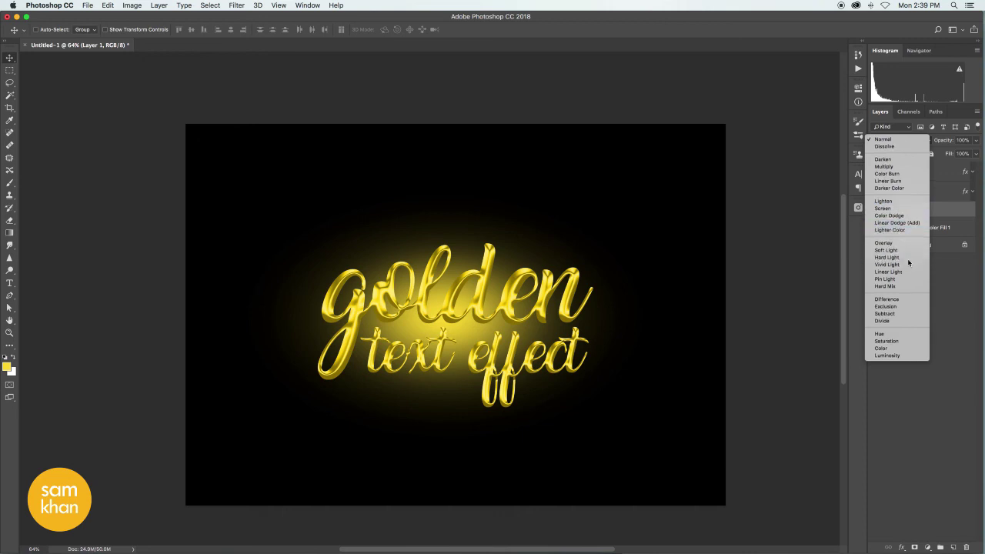
# Step: Set Layer 1 to Hard Light and scale the glow taller and past the canvas edges
pyautogui.click(907, 260)
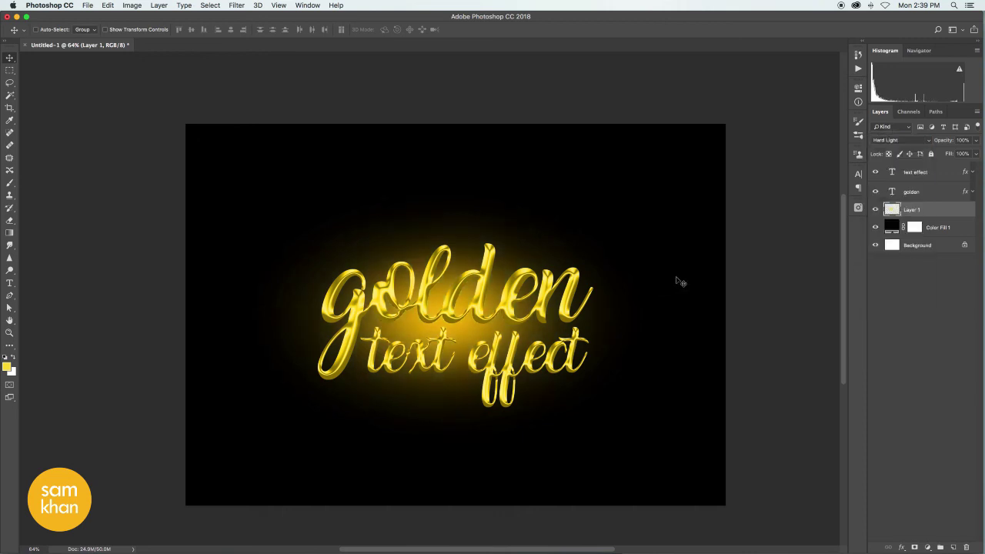
pyautogui.hotkey('ctrl', 't')
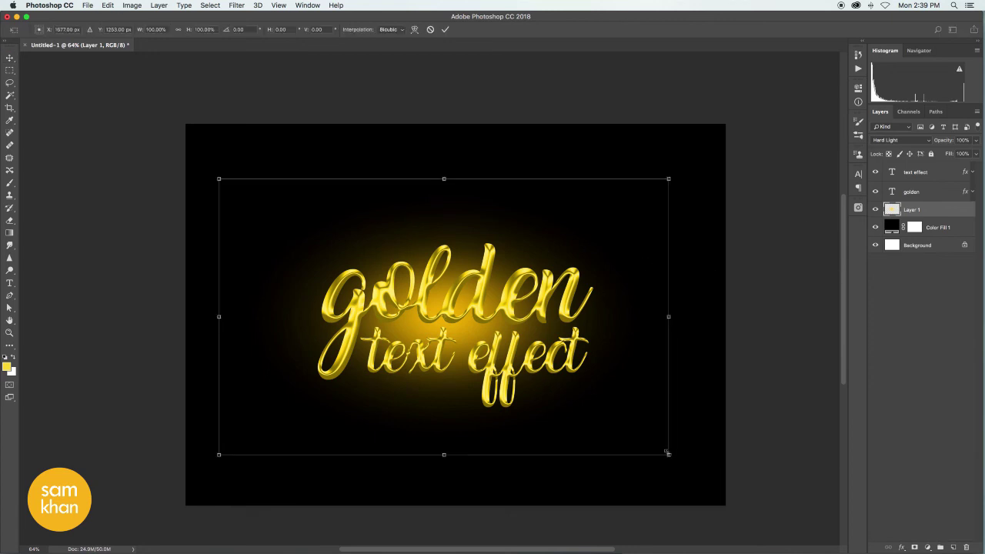
pyautogui.moveTo(668, 454)
pyautogui.mouseDown()
pyautogui.moveTo(771, 495)
pyautogui.moveTo(771, 518)
pyautogui.mouseUp()
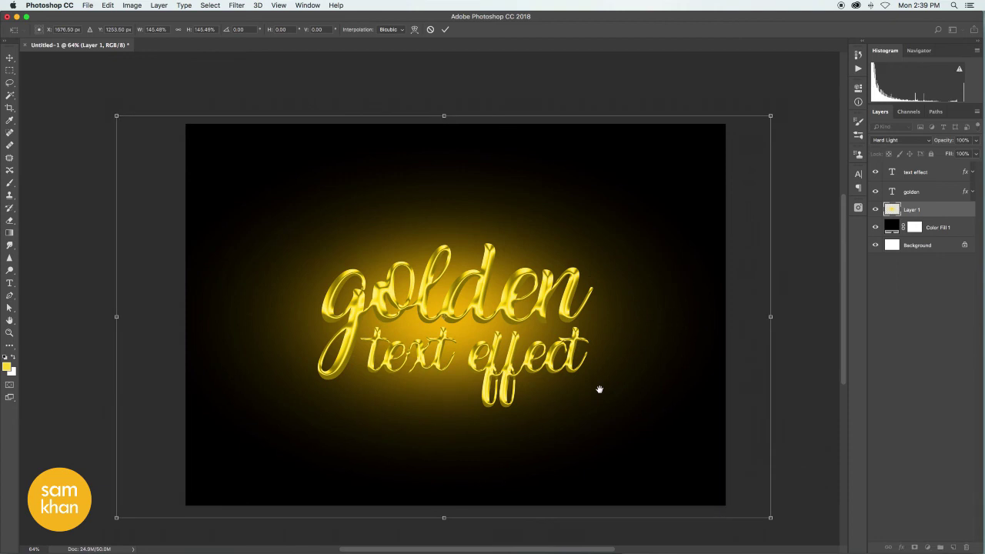
pyautogui.scroll(-4, 599, 389)
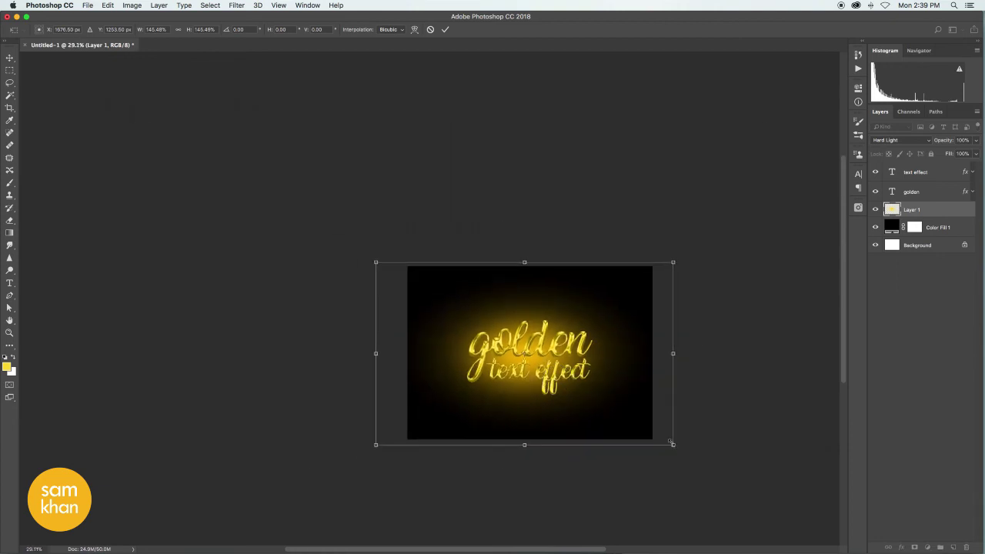
pyautogui.moveTo(681, 450); pyautogui.dragTo(717, 474)
pyautogui.moveTo(524, 471); pyautogui.dragTo(525, 488)
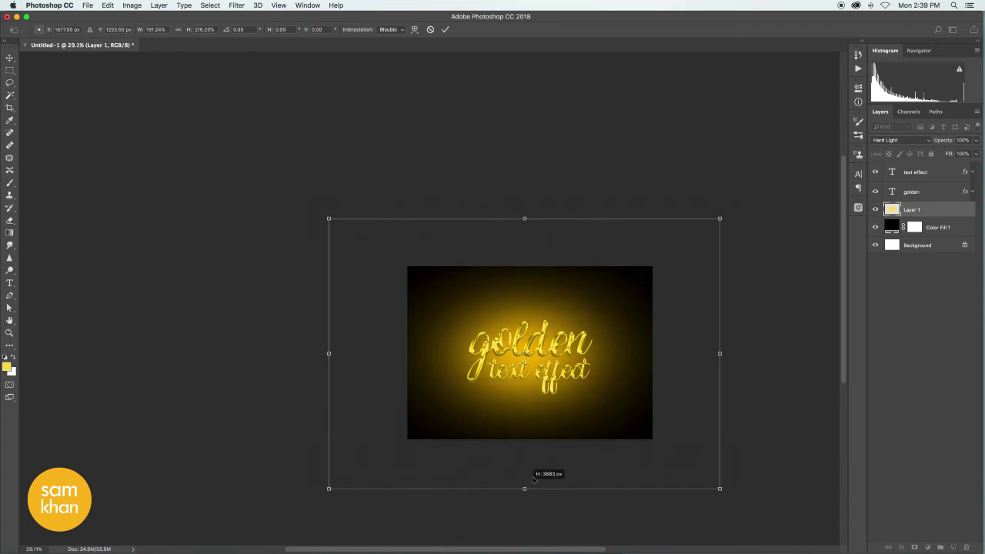
pyautogui.press('Return')
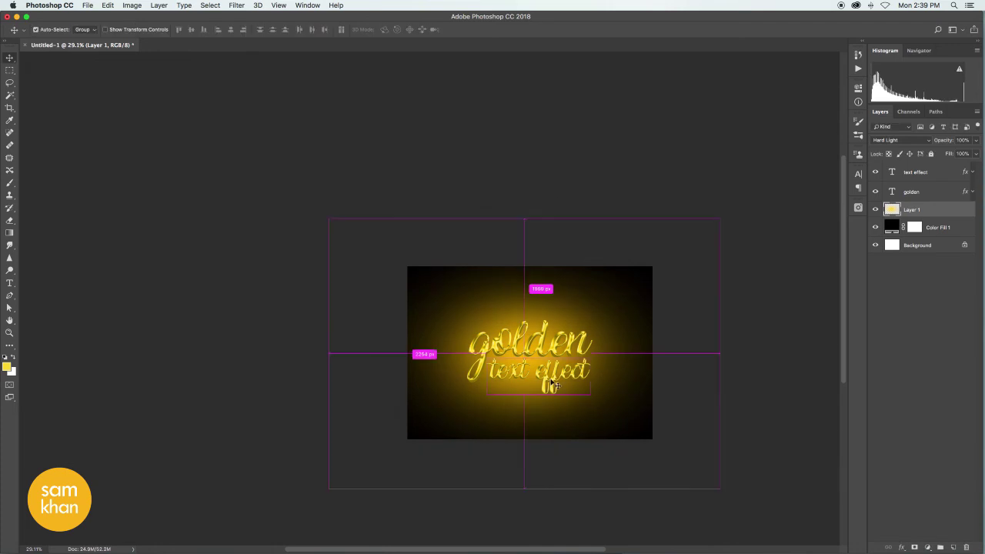
# Step: Lower Layer 1's opacity to 20%
pyautogui.scroll(5, 560, 378)
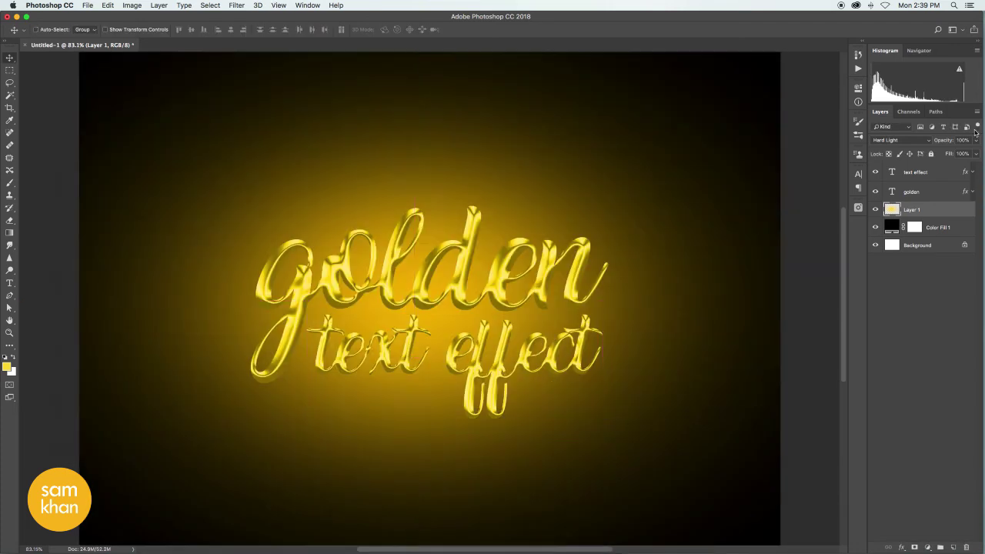
pyautogui.click(976, 142)
pyautogui.moveTo(937, 155); pyautogui.dragTo(942, 155)
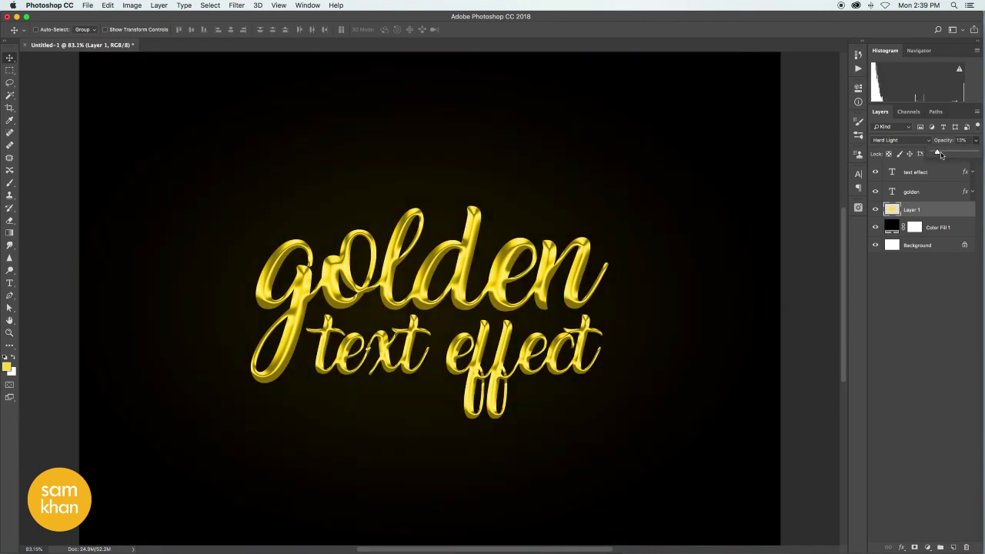
pyautogui.click(961, 140)
pyautogui.write('20')
pyautogui.press('Return')
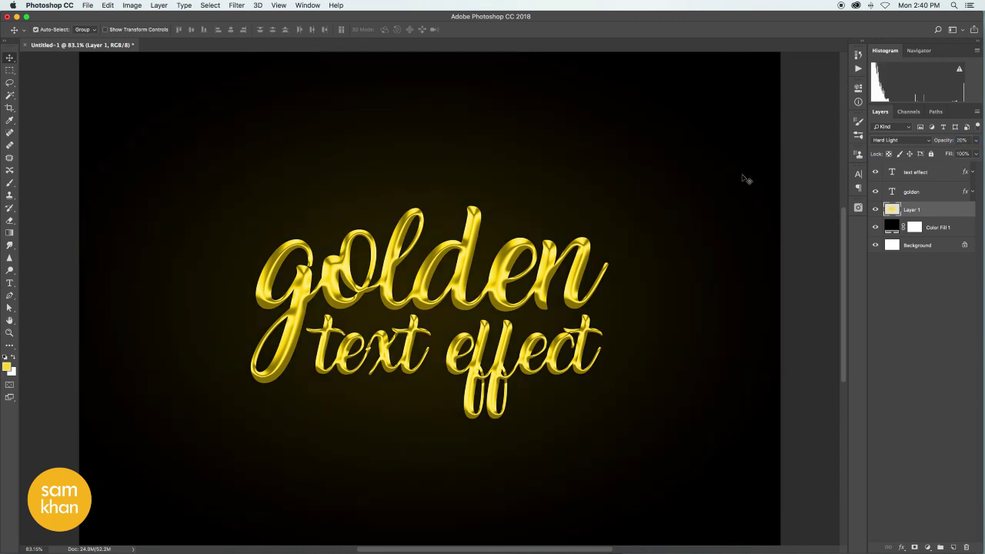
# Step: Zoom out and toggle the glow layer's visibility to compare the halo
pyautogui.press('super+minus')
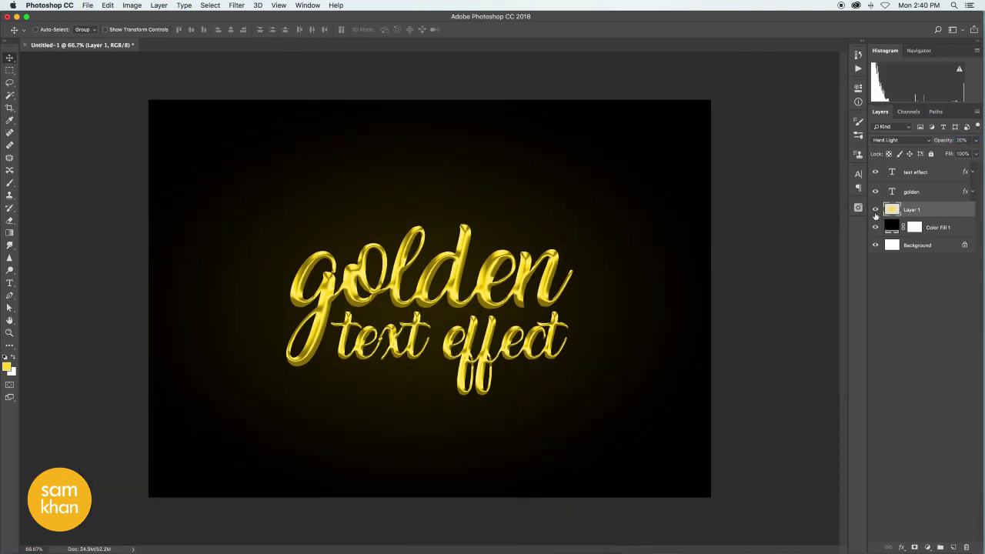
pyautogui.click(875, 209)
pyautogui.click(874, 209)
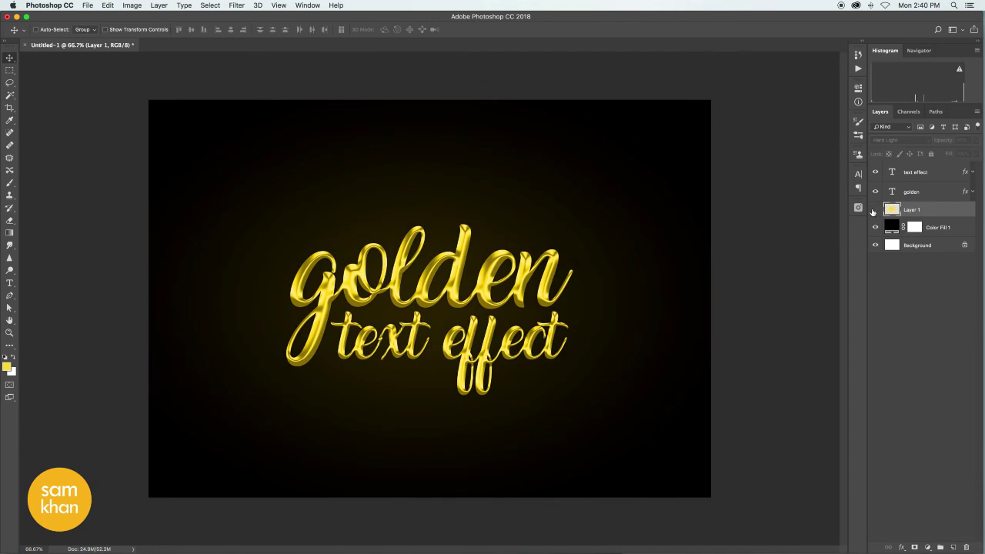
pyautogui.click(874, 209)
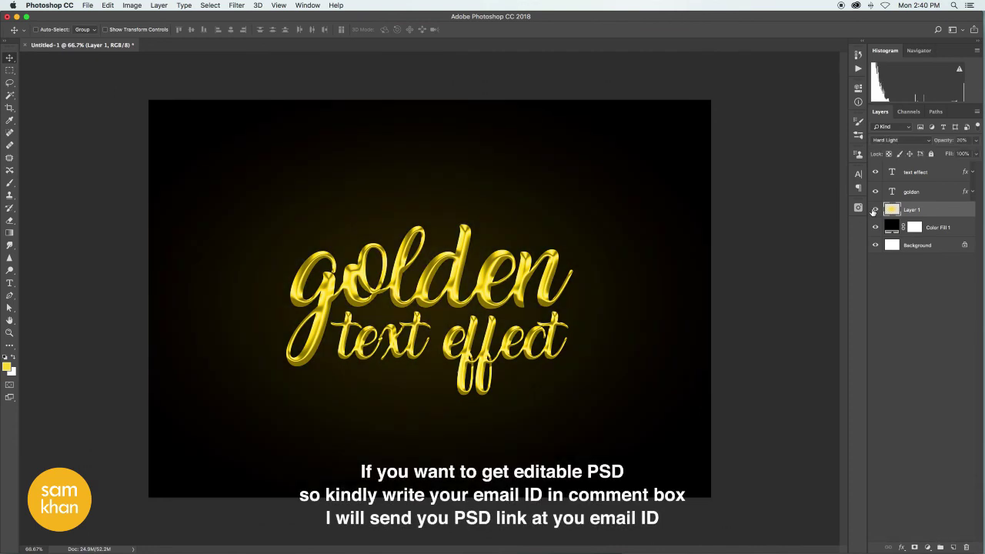
# Step: Show the golden text artwork in Full Screen Mode, zoomed in
pyautogui.press('f')
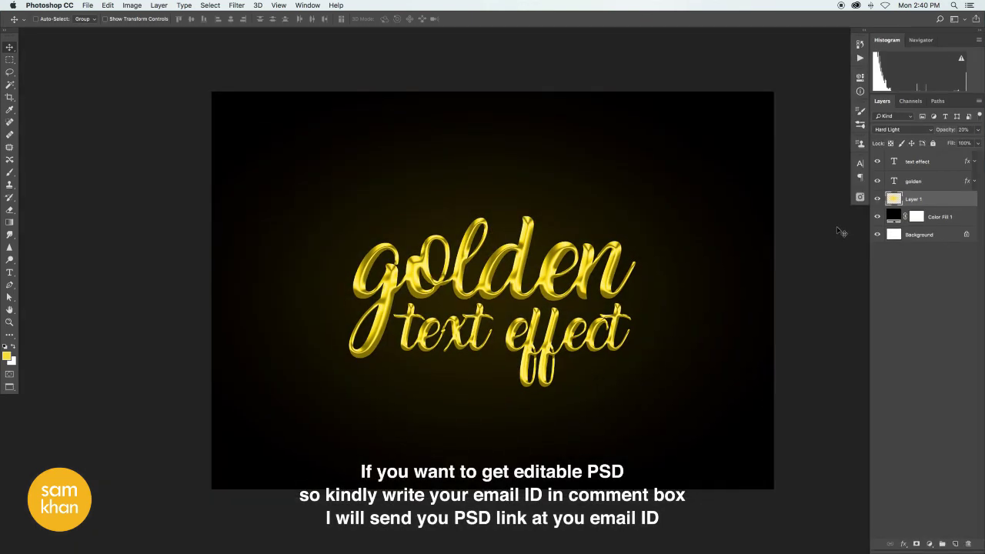
pyautogui.press('f')
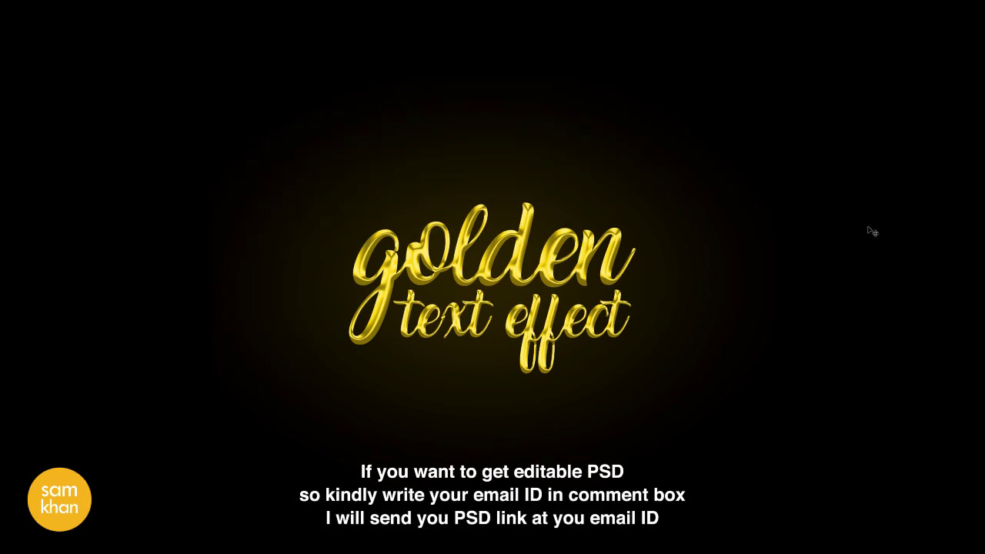
pyautogui.hotkey('ctrl', '+')
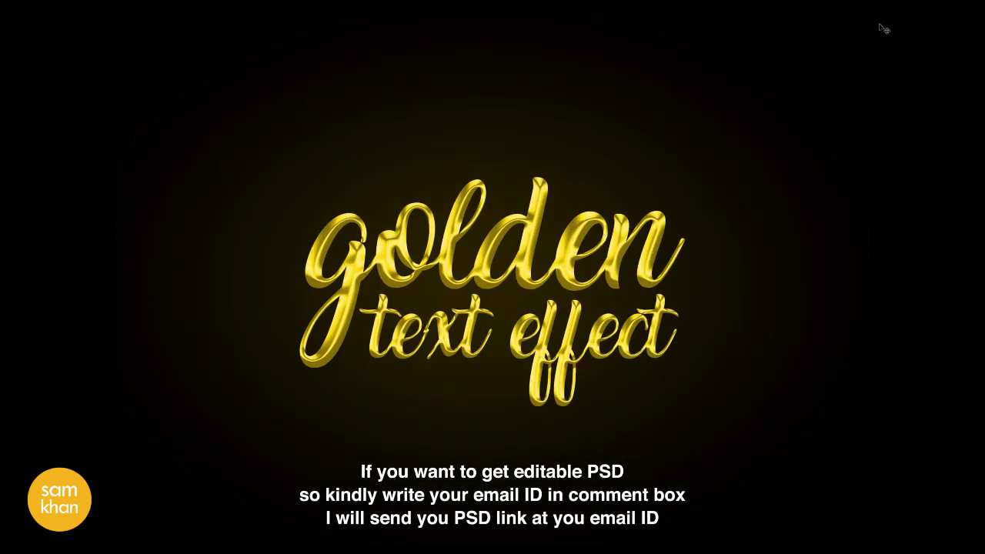